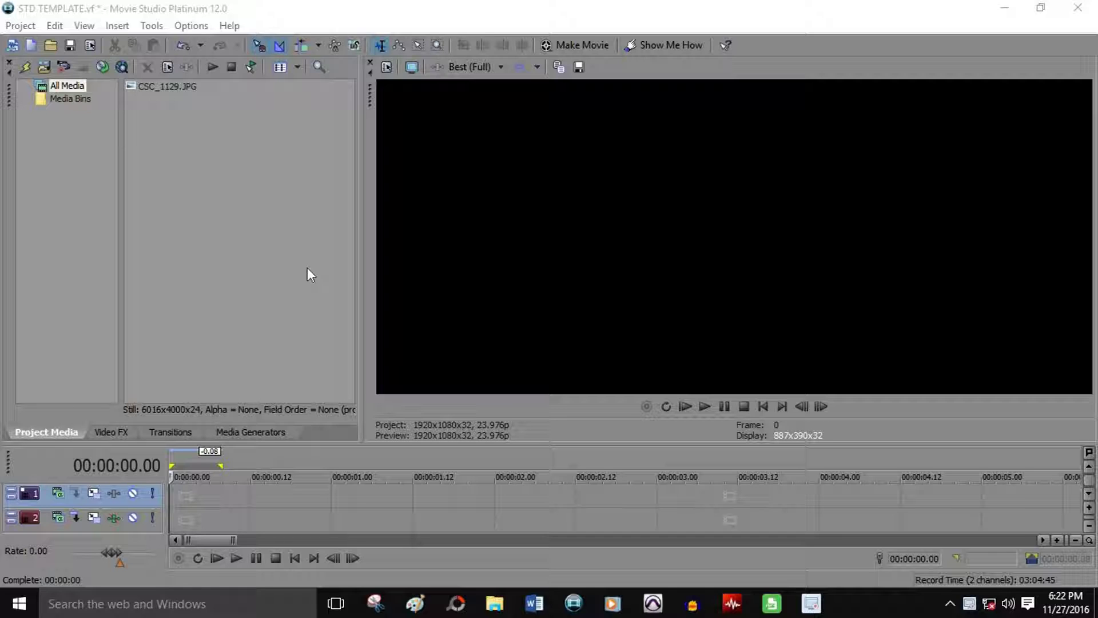
Step: Place the photo CSC_1129.JPG from the project media at the start of video track 2
click(225, 159)
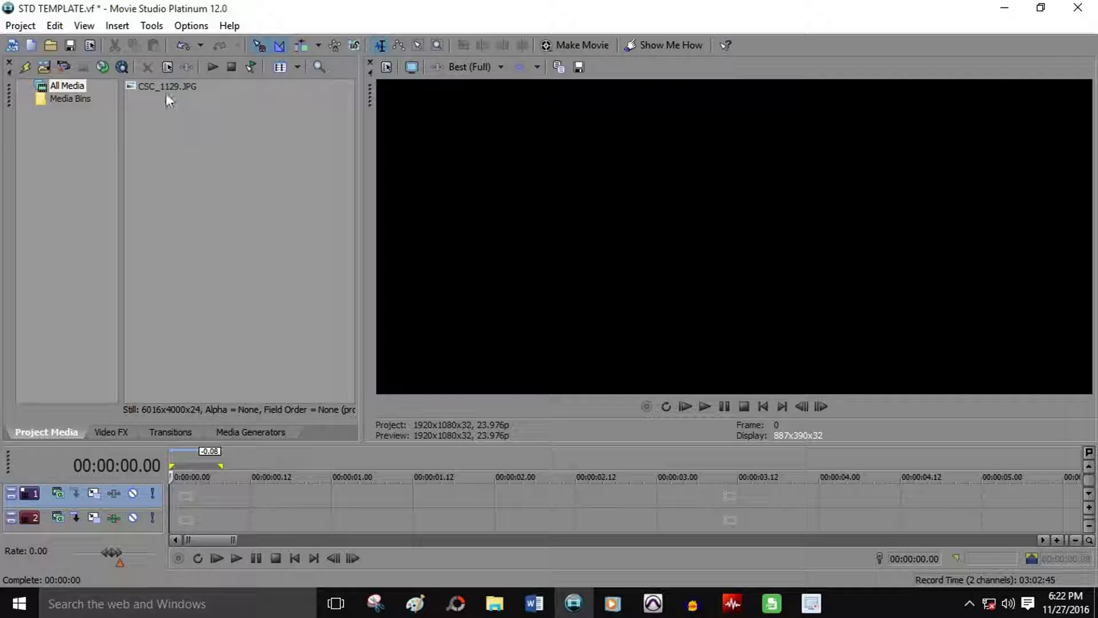
drag(163, 89, 293, 490)
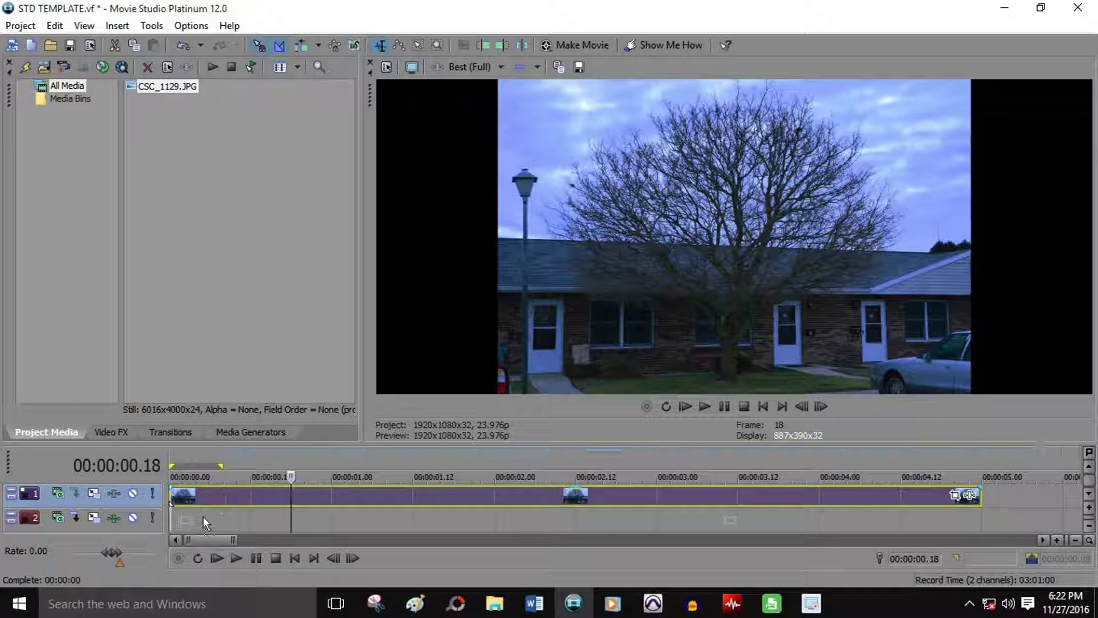
drag(206, 496, 258, 513)
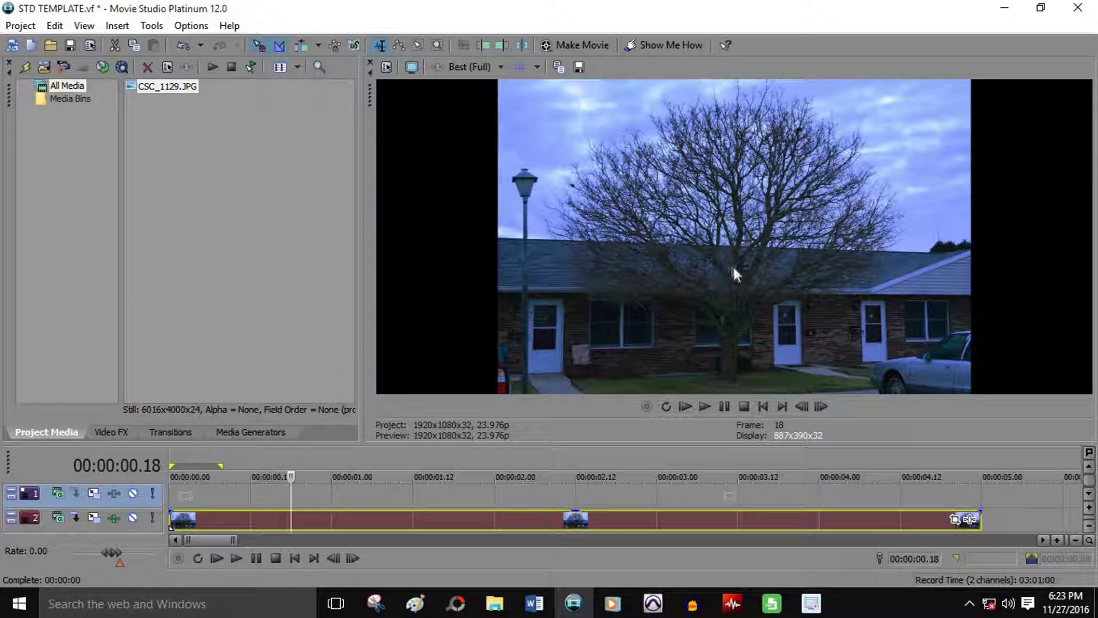
Step: Crop the photo event with the 3200 Wide preset and shift the crop frame down to a Y center of 2,288
click(955, 519)
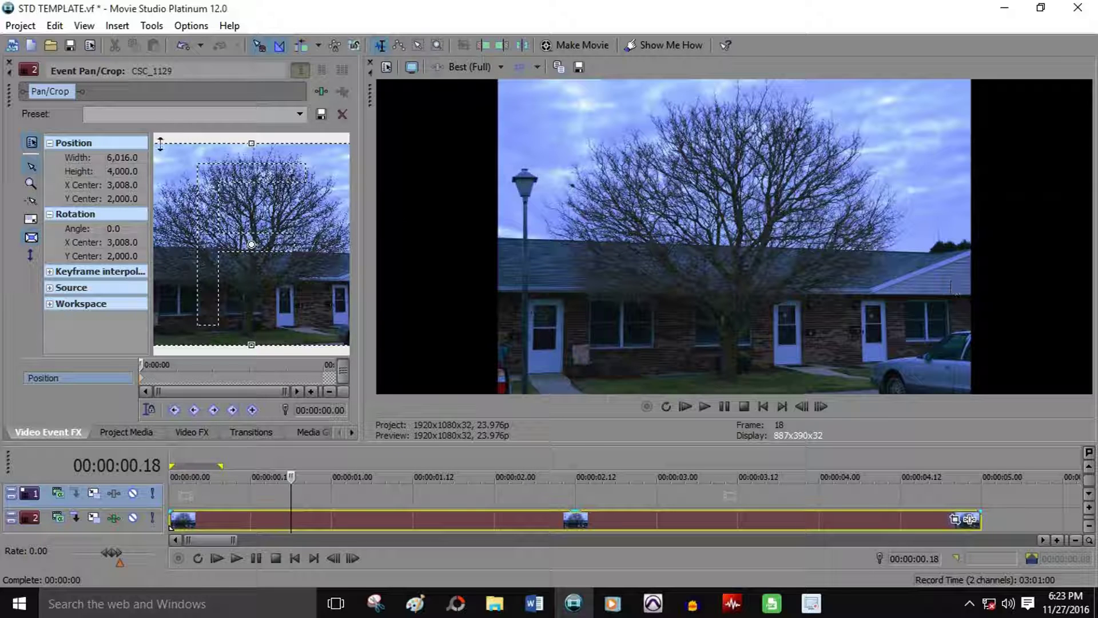
click(155, 114)
click(99, 182)
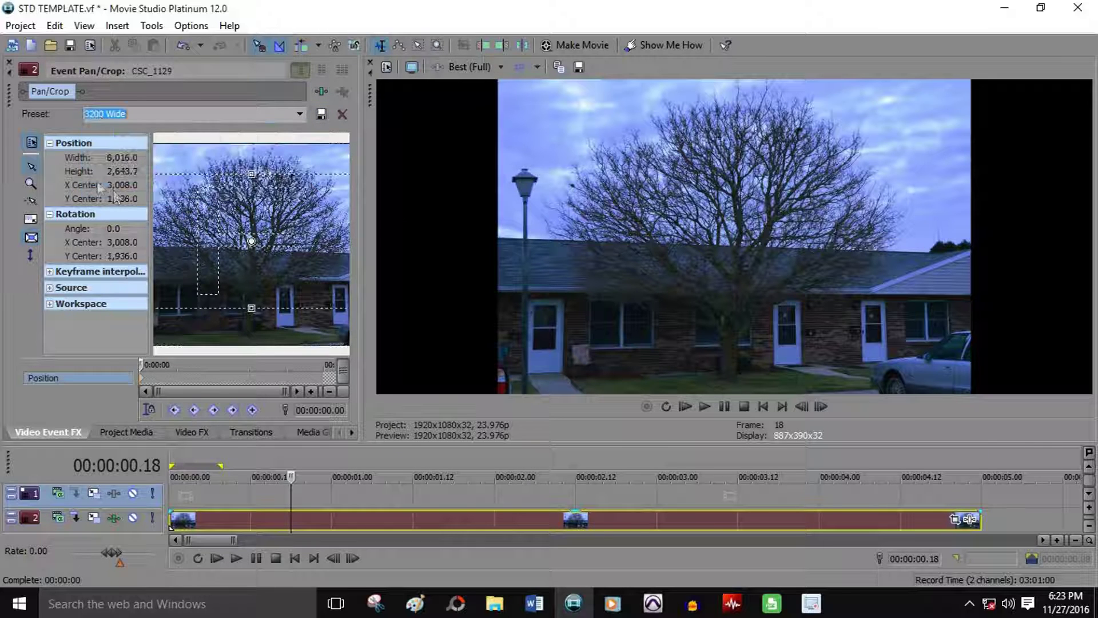
click(331, 238)
drag(331, 239, 330, 250)
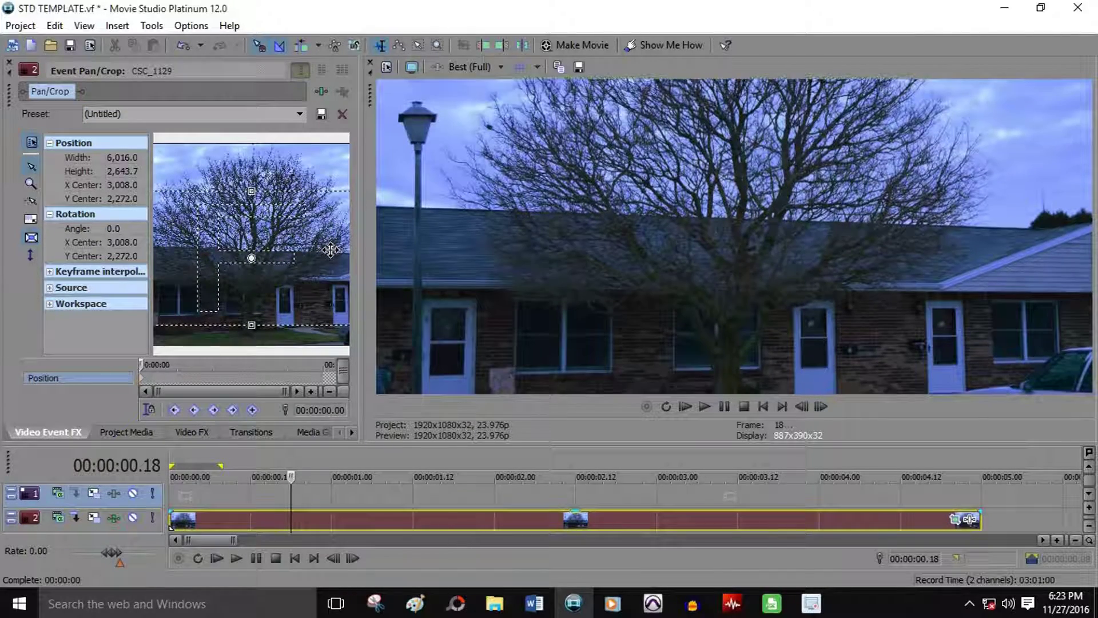
drag(331, 250, 330, 250)
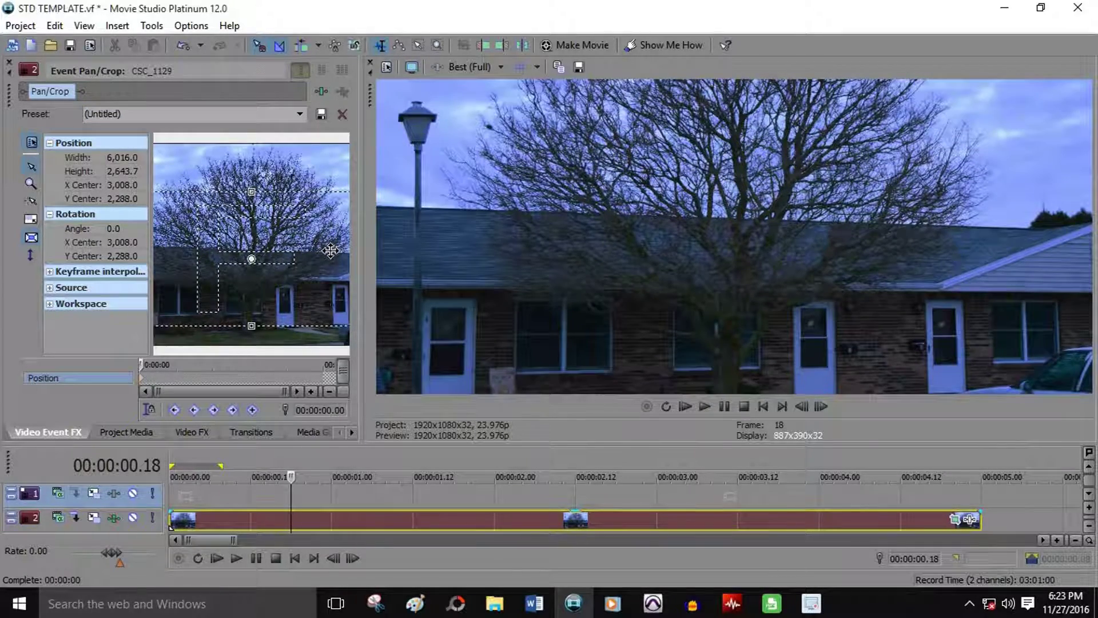
click(9, 64)
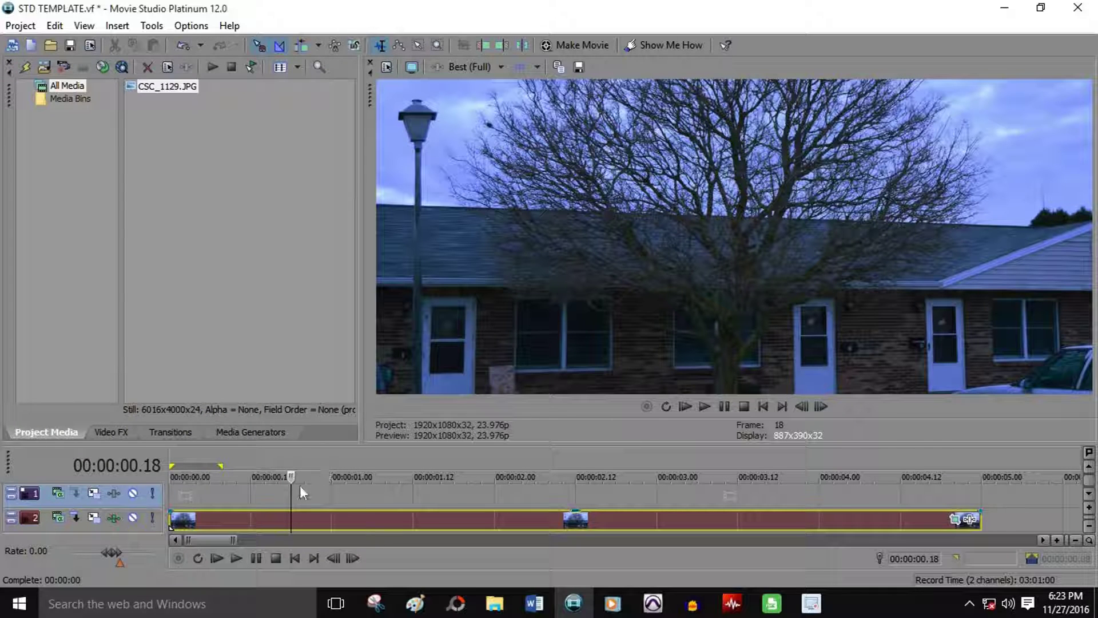
Step: Open the effects chain of video track 2 and enable the Sharpen effect
click(114, 519)
click(272, 91)
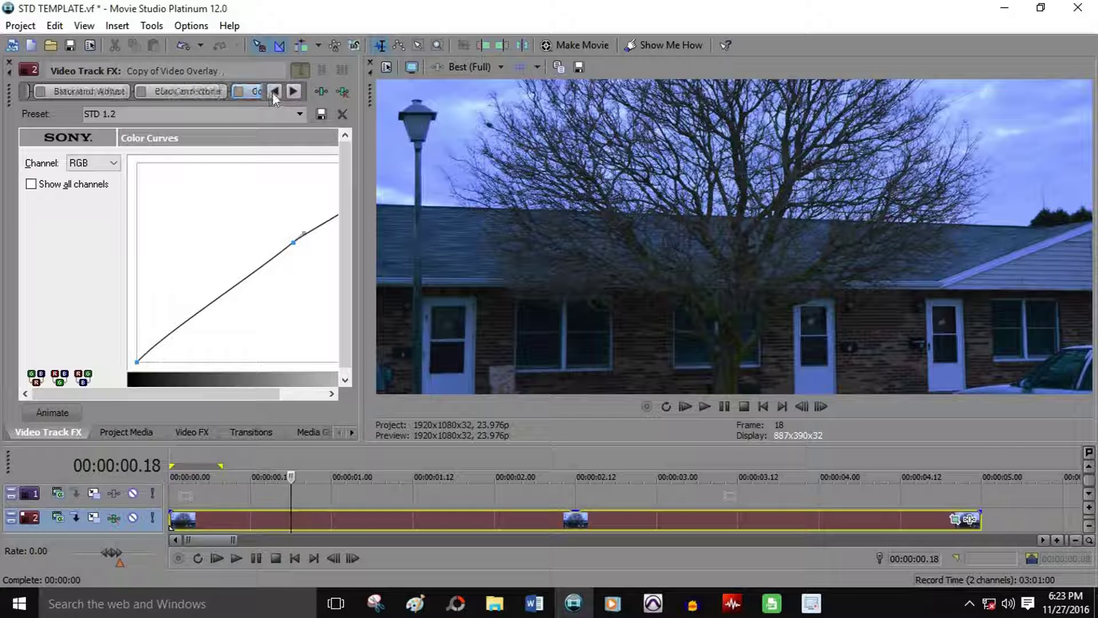
click(272, 91)
click(272, 91)
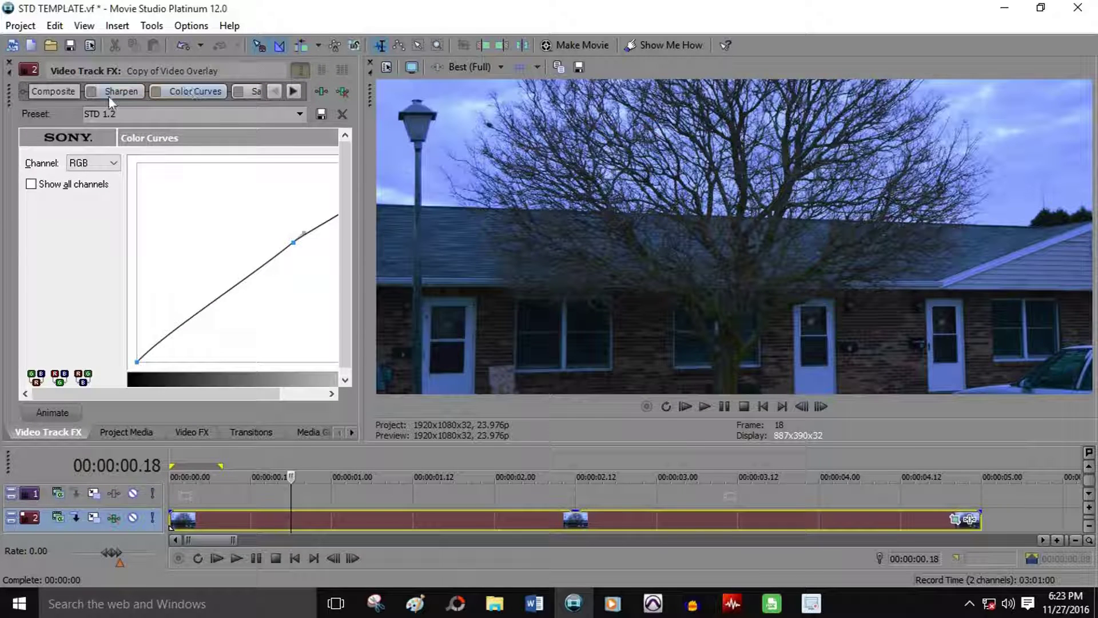
click(109, 94)
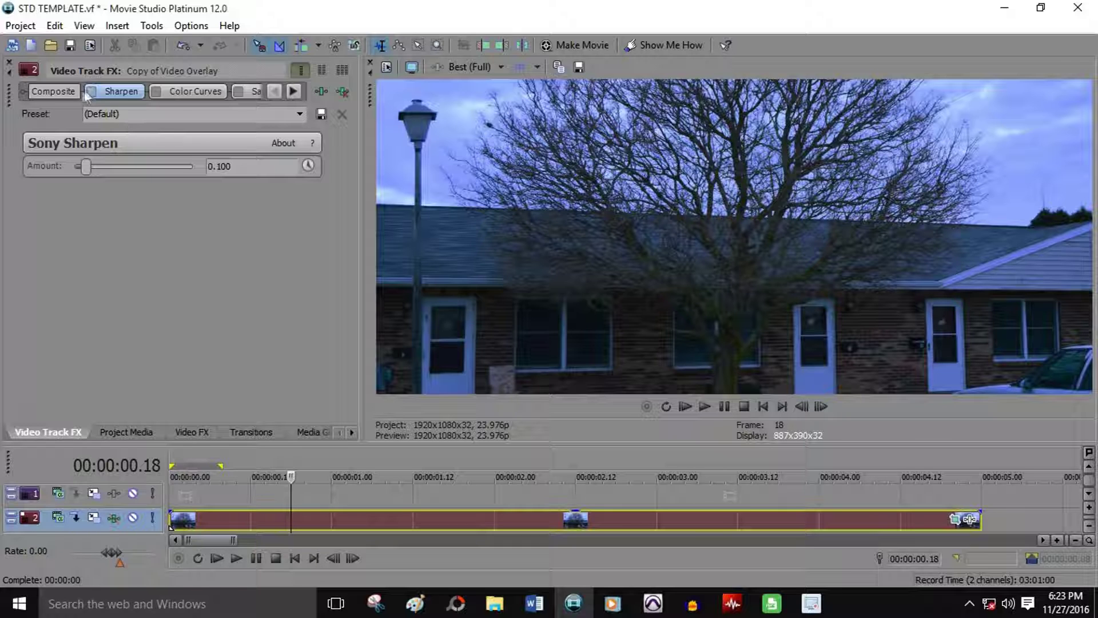
click(91, 92)
Step: Enable the Color Curves effect that uses the STD 1 preset on track 2
click(176, 97)
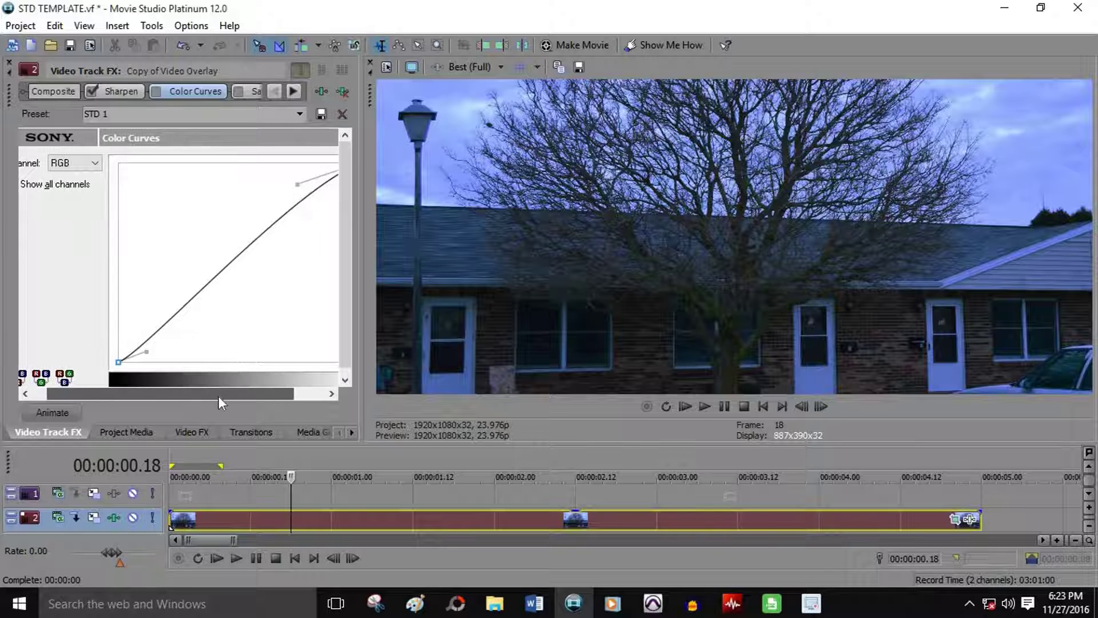
click(156, 92)
click(156, 91)
click(156, 91)
click(156, 91)
click(156, 91)
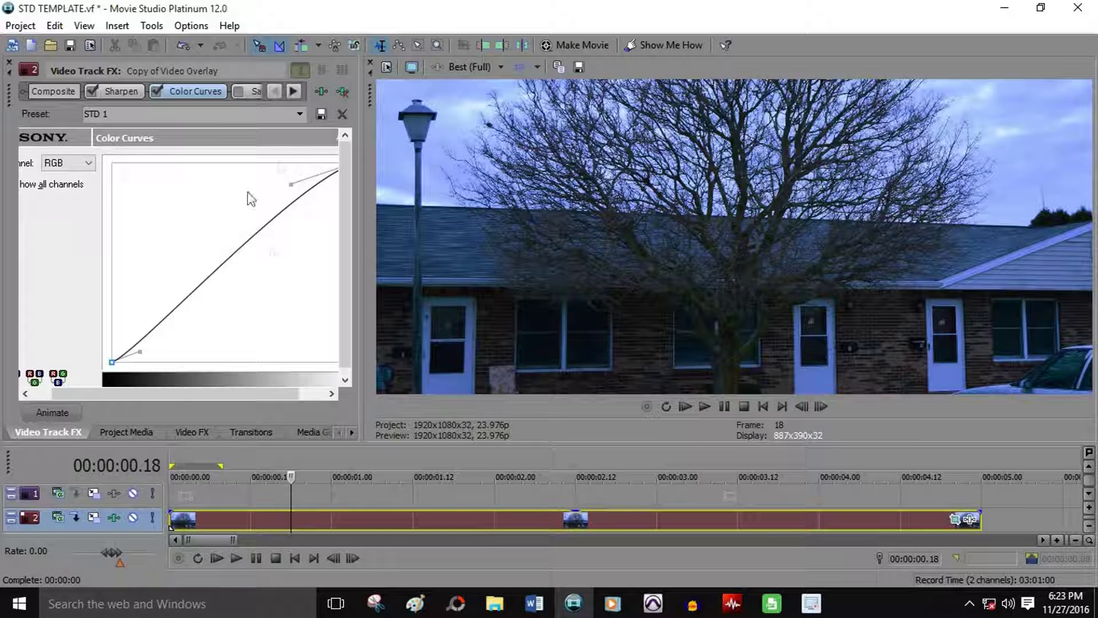
Step: Compare the picture with Color Curves off and on while viewing the full curve
drag(200, 394, 225, 400)
click(155, 91)
click(156, 91)
click(156, 90)
click(157, 90)
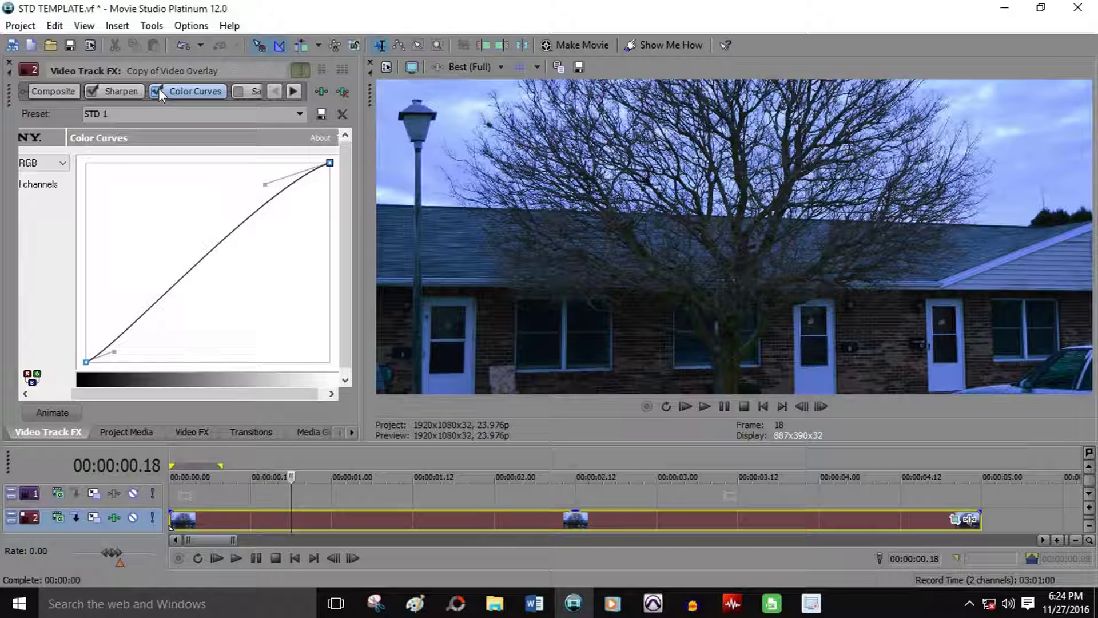
click(159, 91)
click(160, 91)
click(160, 90)
click(159, 90)
Step: Enable both Saturation Adjust effects in the track's chain, the Pre Sat one and the STD one
click(293, 92)
click(155, 93)
click(293, 91)
click(39, 94)
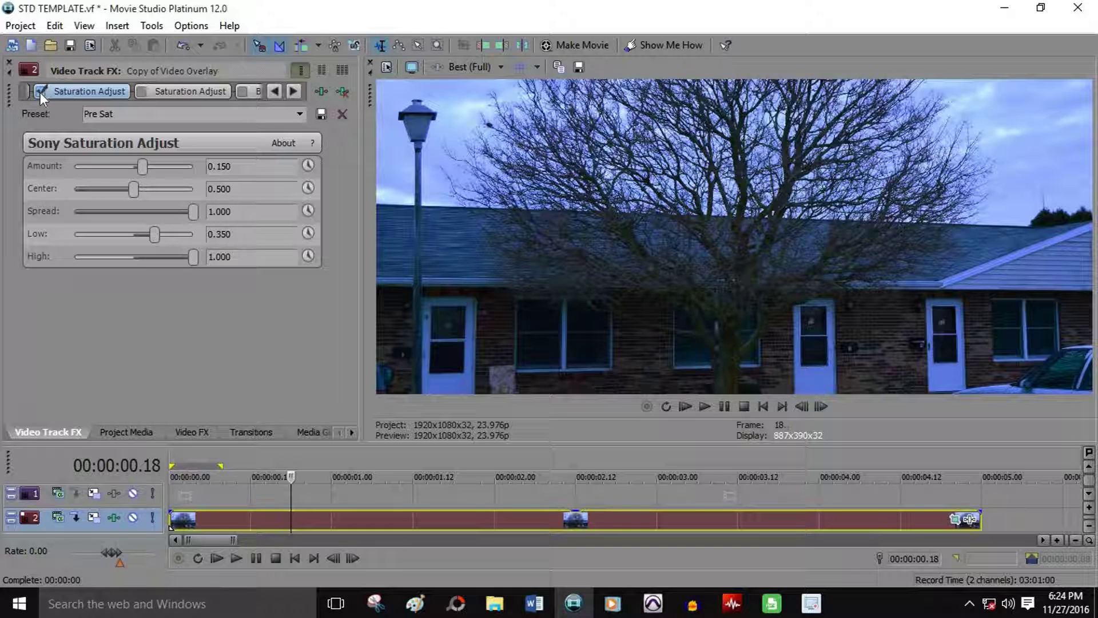
click(40, 91)
click(148, 94)
click(141, 93)
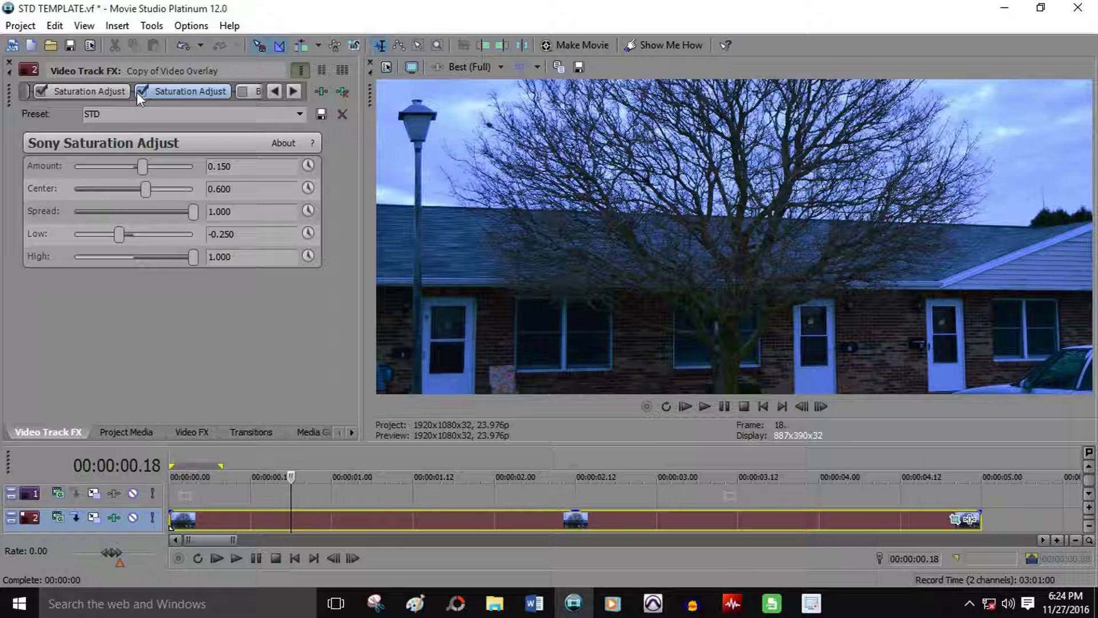
Step: Try a Low value of -1.000 in the STD Saturation Adjust, and set it back to -0.25
drag(119, 239, 49, 241)
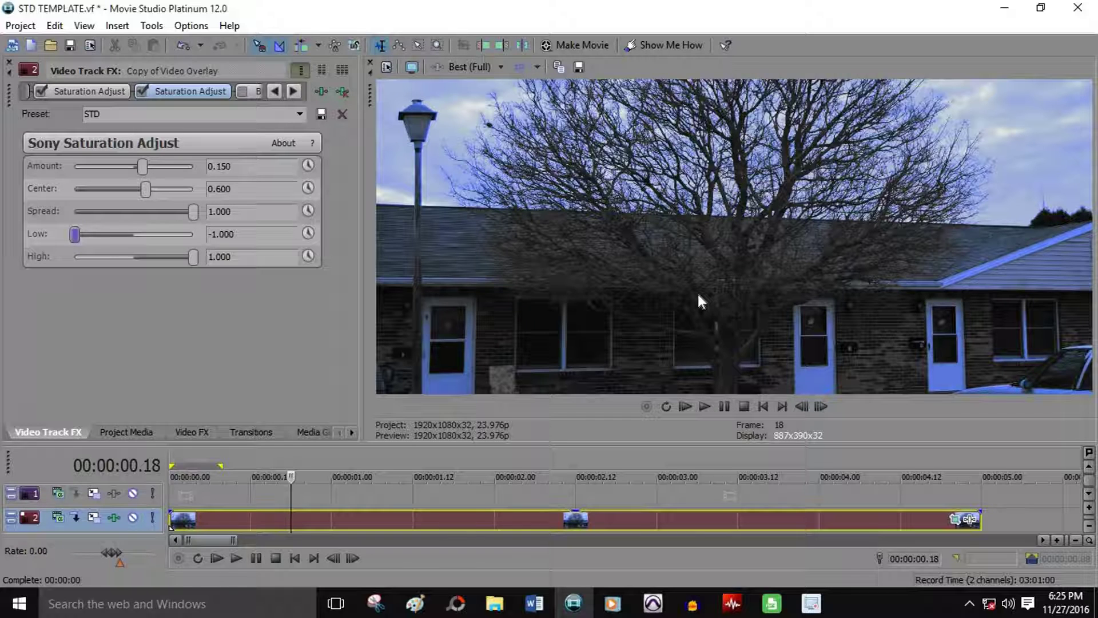
click(261, 234)
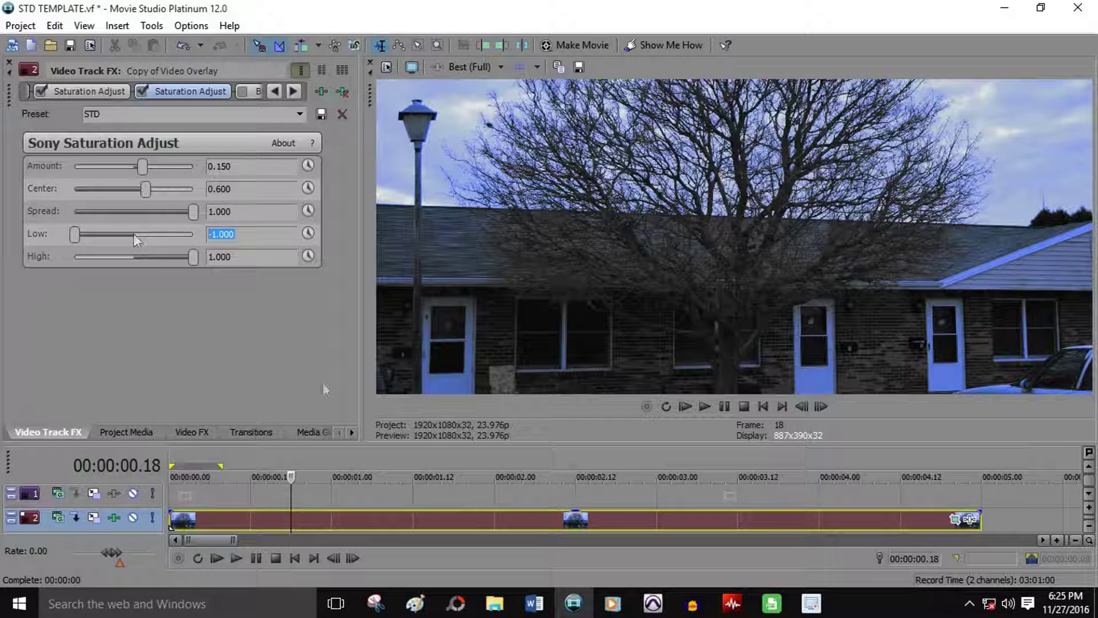
text(-0.25)
key(Return)
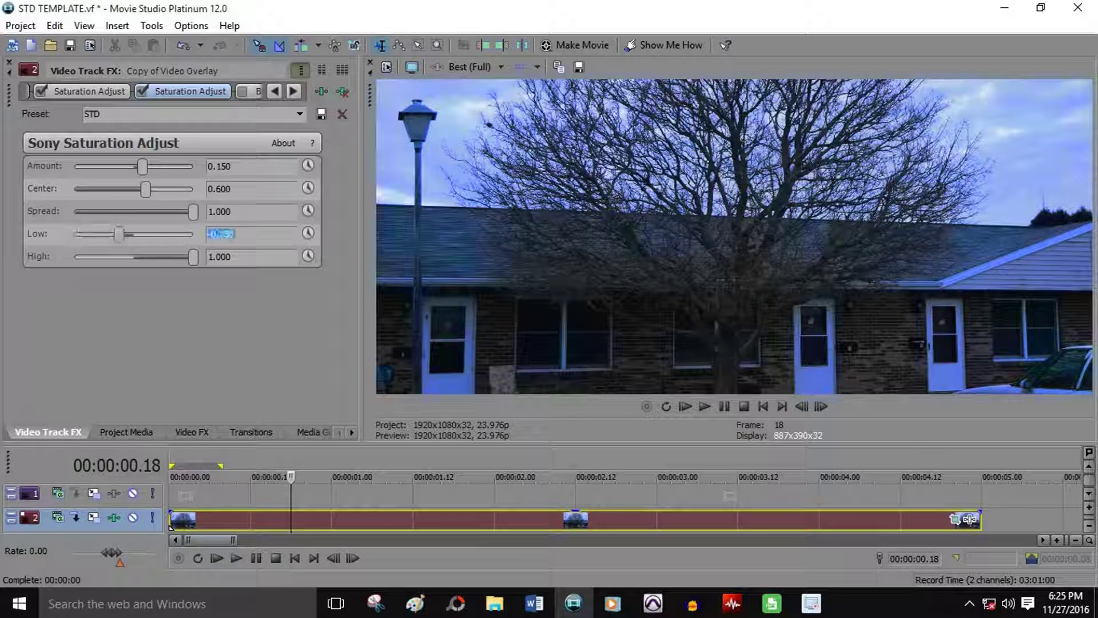
Step: Enable the Black and White effect on track 2 and compare the picture with it off and on
click(292, 91)
click(293, 91)
click(105, 94)
click(39, 94)
click(39, 94)
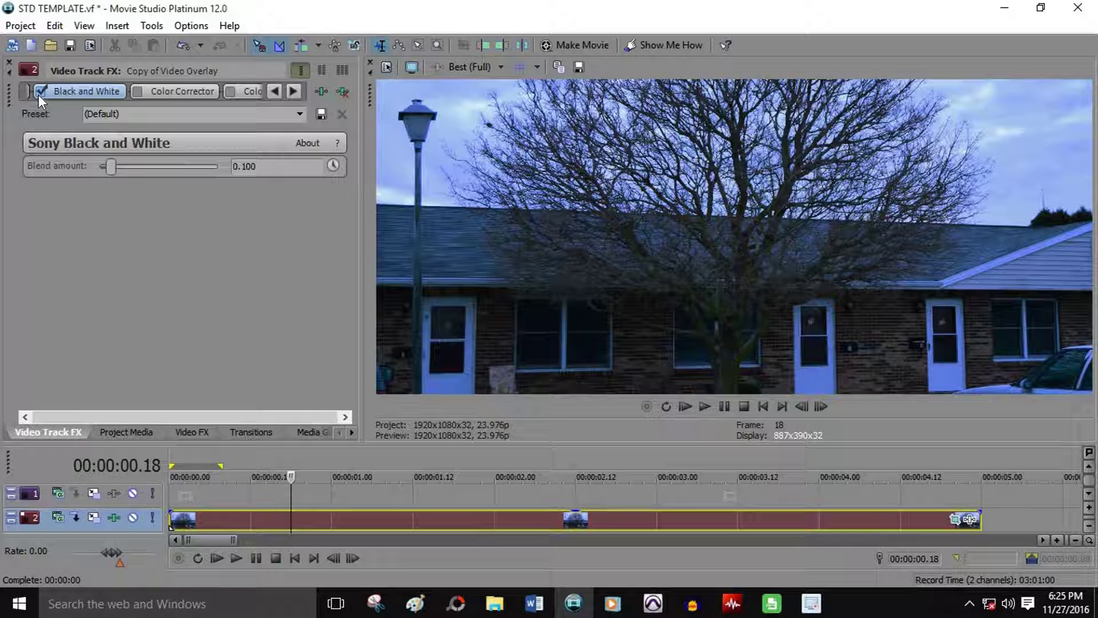
Step: Set the blend amount of the Black and White effect to 0.15
double_click(270, 167)
text(.15)
key(Return)
click(37, 91)
key(BackSpace)
click(150, 91)
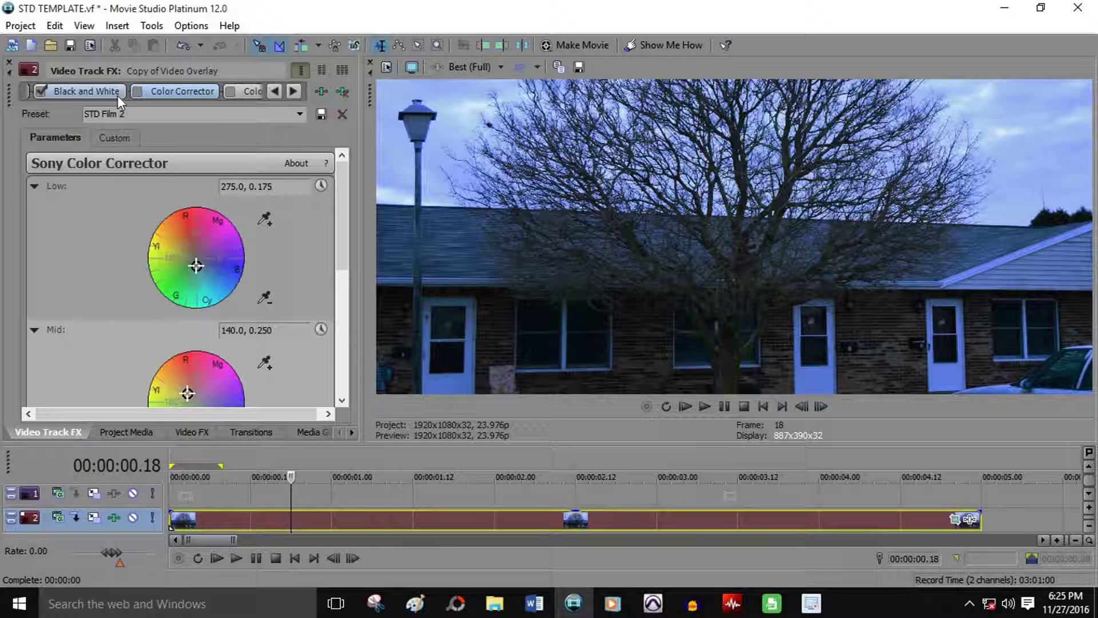
click(118, 95)
click(245, 166)
key(Delete)
key(Delete)
text(5)
Step: Apply the STD preset to the Color Corrector and enable the effect on track 2
click(177, 91)
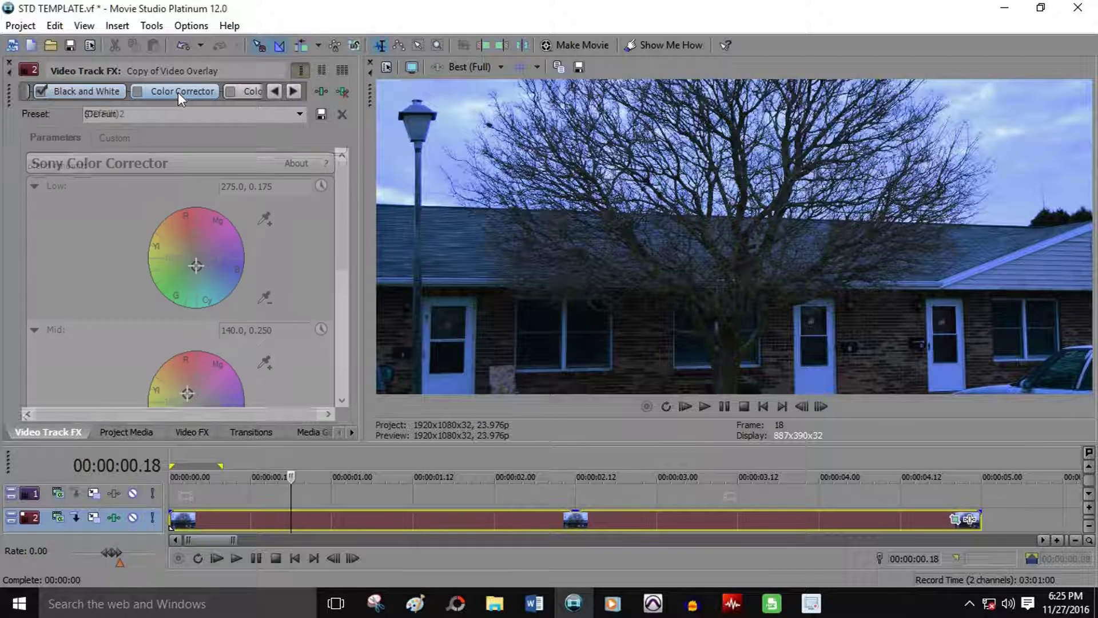
click(302, 114)
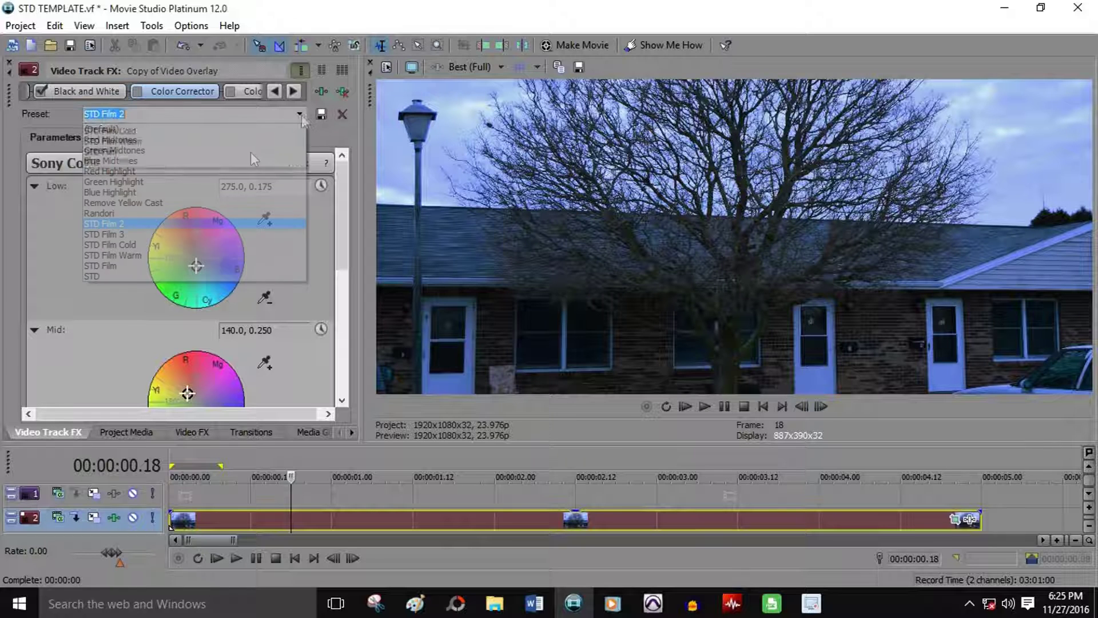
click(110, 276)
drag(342, 241, 344, 341)
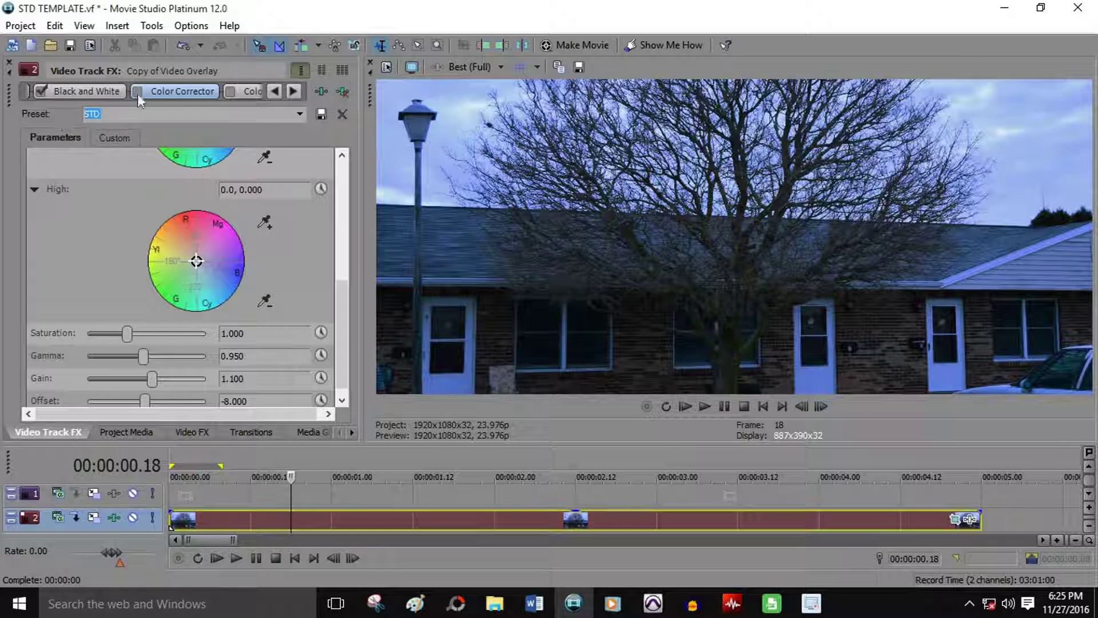
click(137, 91)
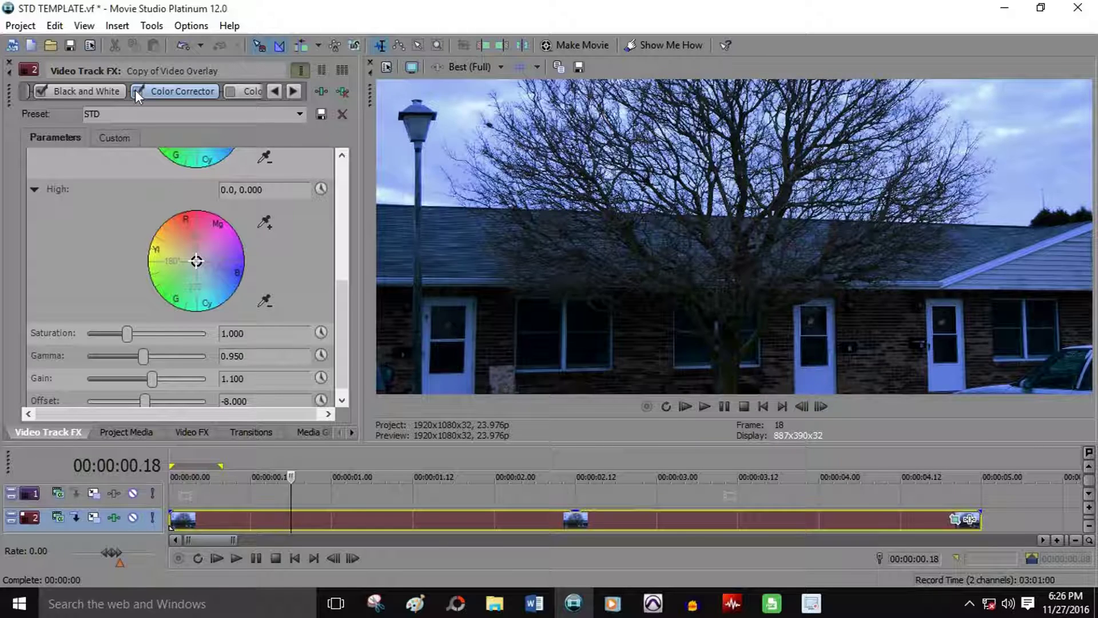
click(136, 91)
Step: Set the Color Corrector's offset to 0 and compare the picture with the effect off and on
click(188, 353)
click(253, 381)
double_click(254, 380)
scroll(252, 374, down, 1)
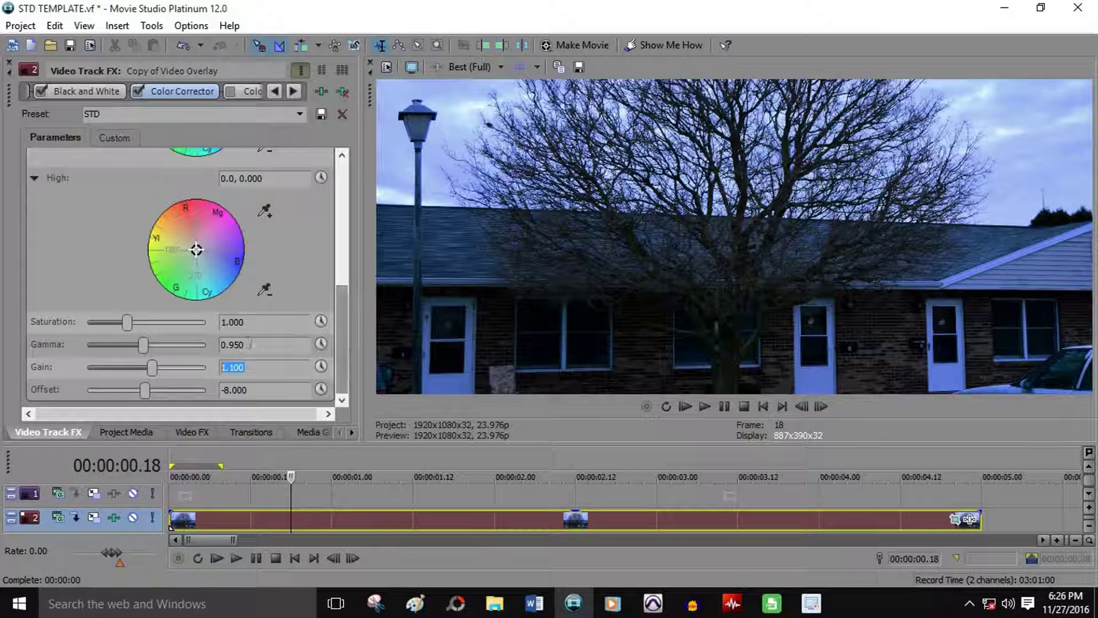
double_click(254, 390)
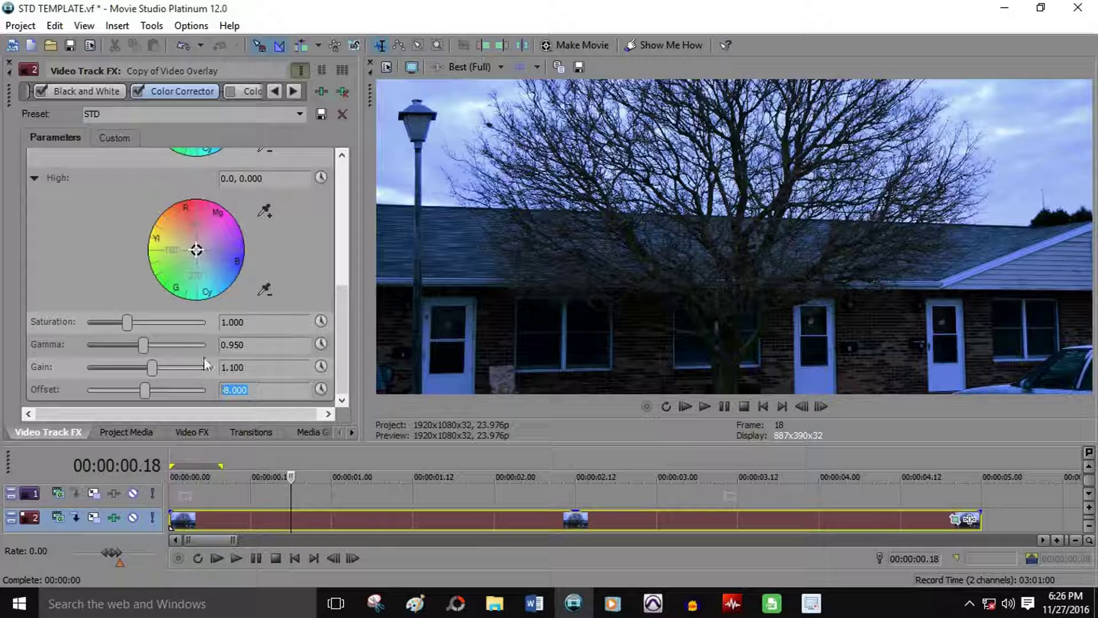
text(0)
key(Return)
click(251, 344)
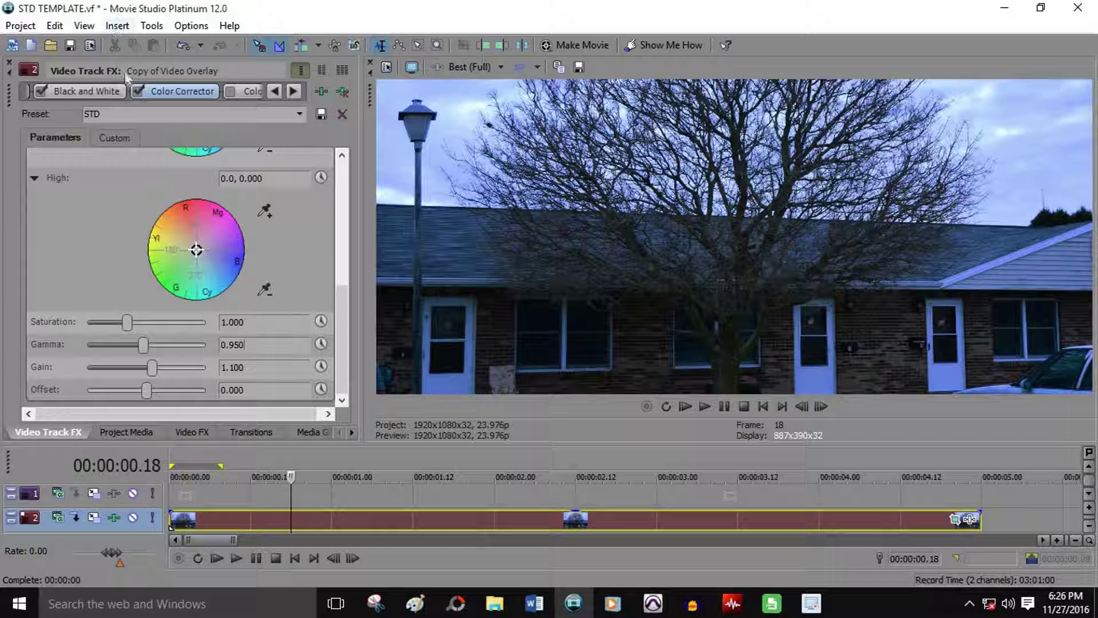
click(136, 92)
click(136, 92)
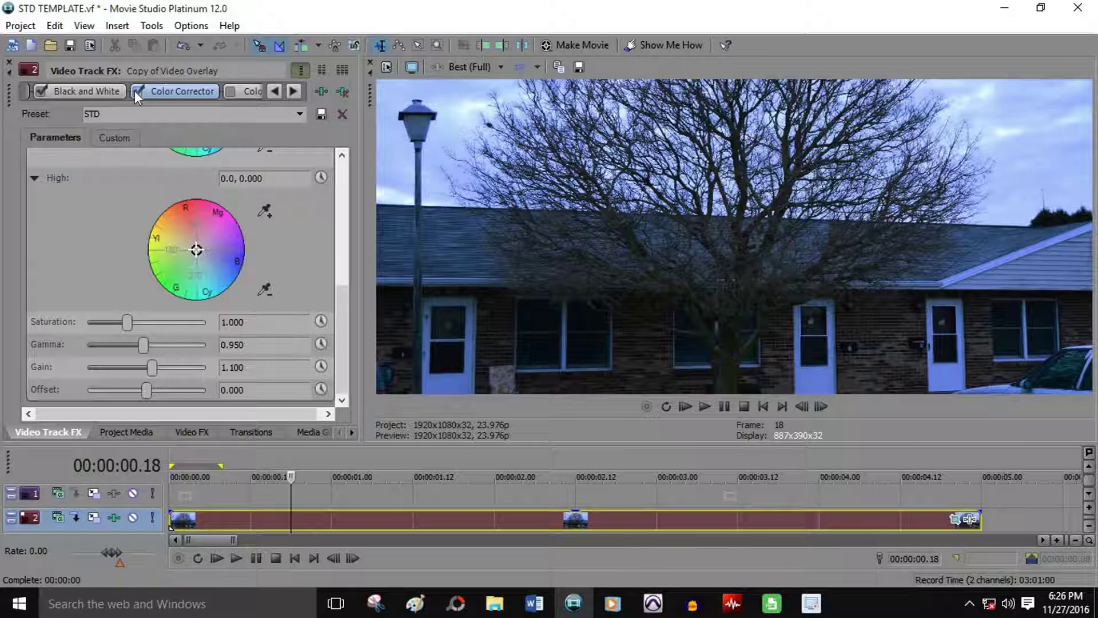
Step: Set the Color Corrector's offset back to -8
click(252, 389)
text(-8)
key(Return)
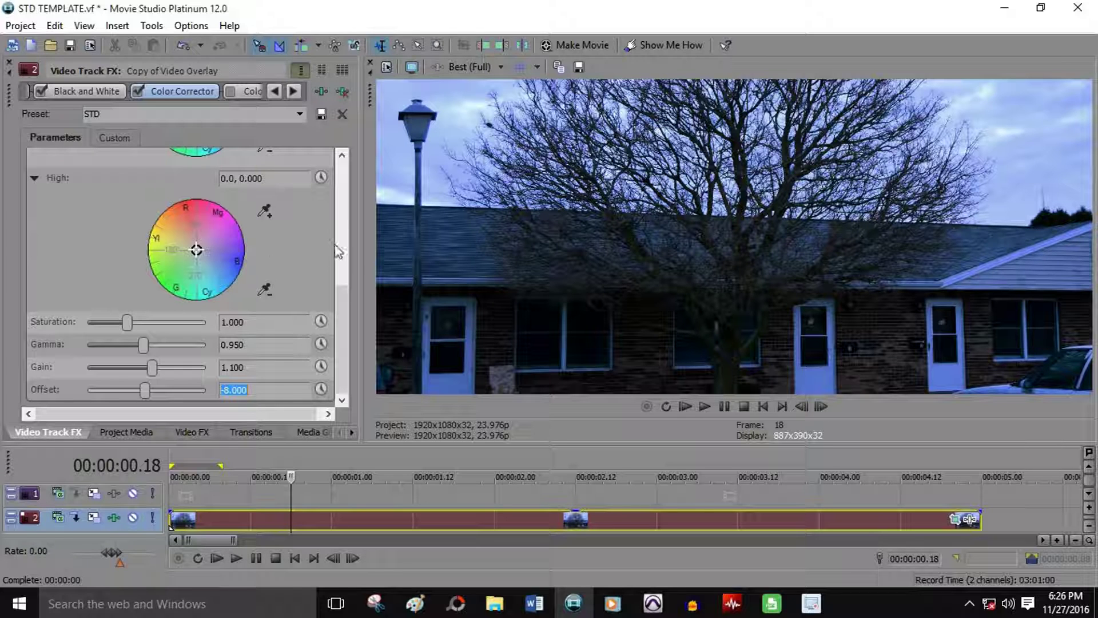
Step: Try the Color Corrector presets one after another from STD Film through STD Film Warm, STD Film 3 and STD Film 2 to Randori
click(301, 114)
click(114, 266)
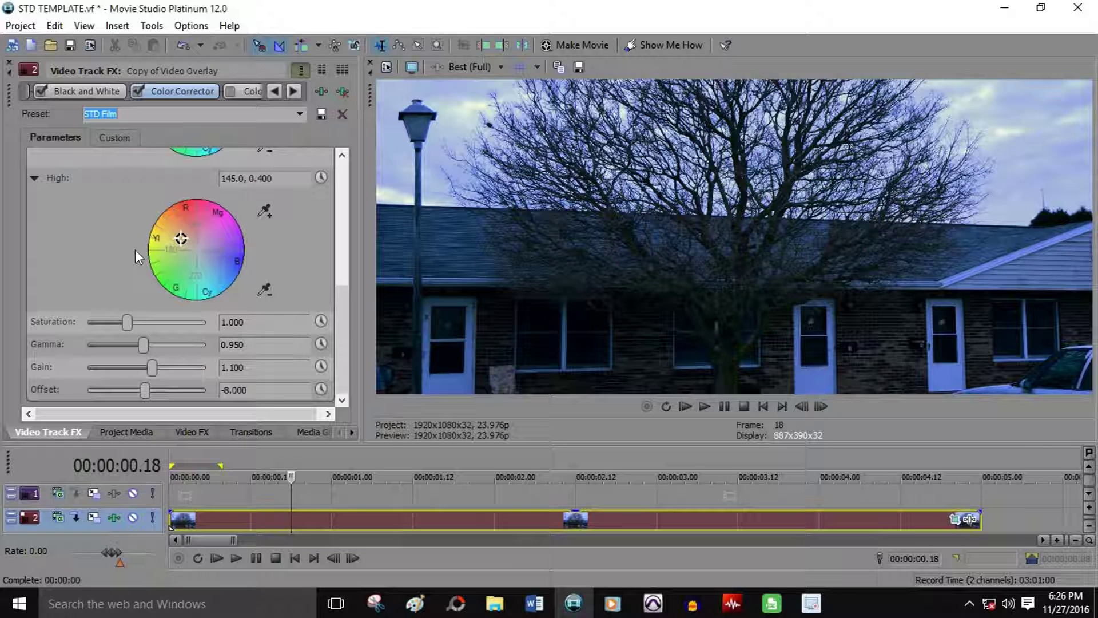
key(Down)
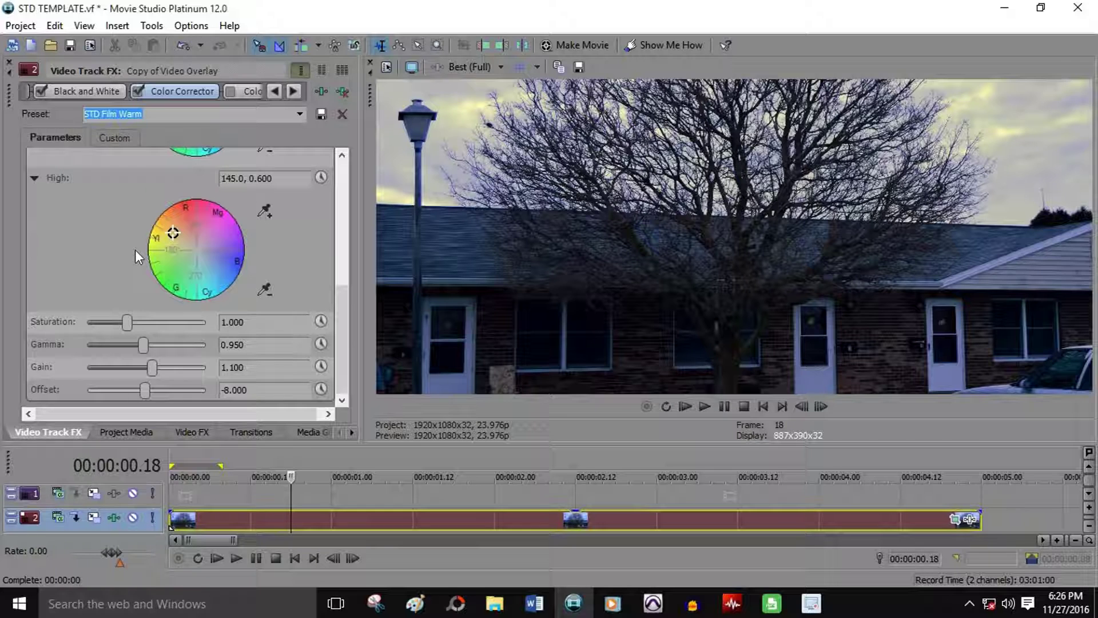
key(Down)
key(Down)
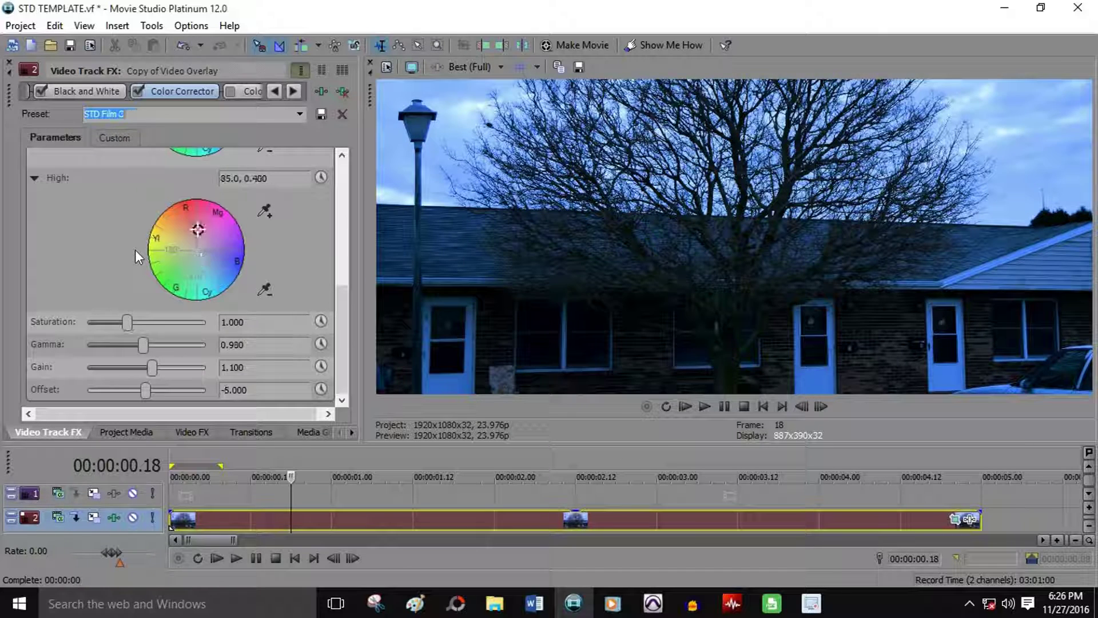
key(Down)
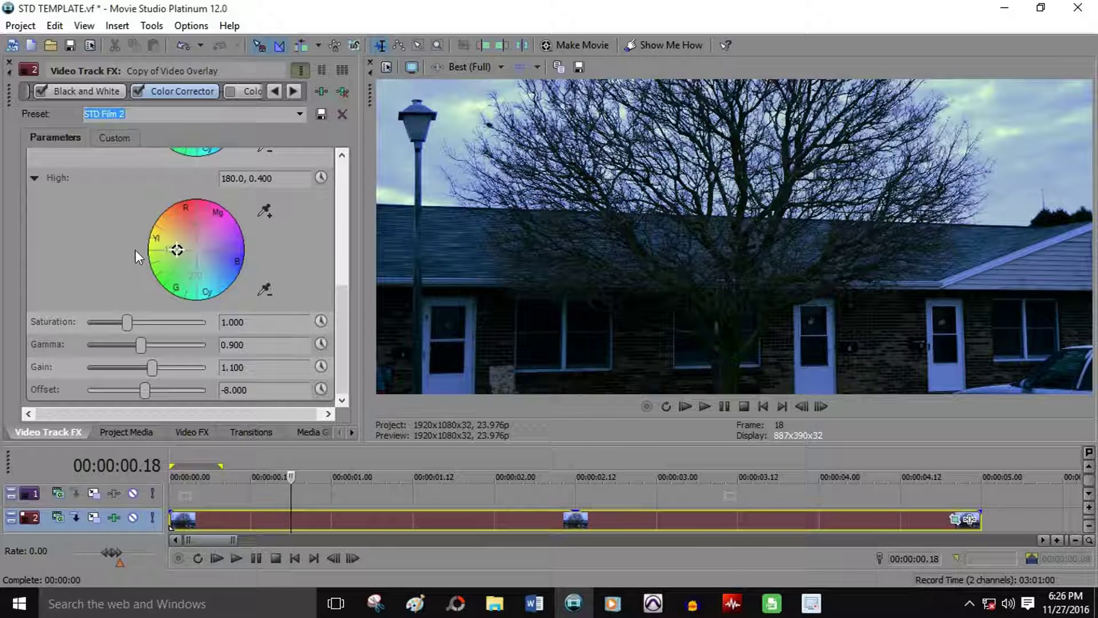
key(Down)
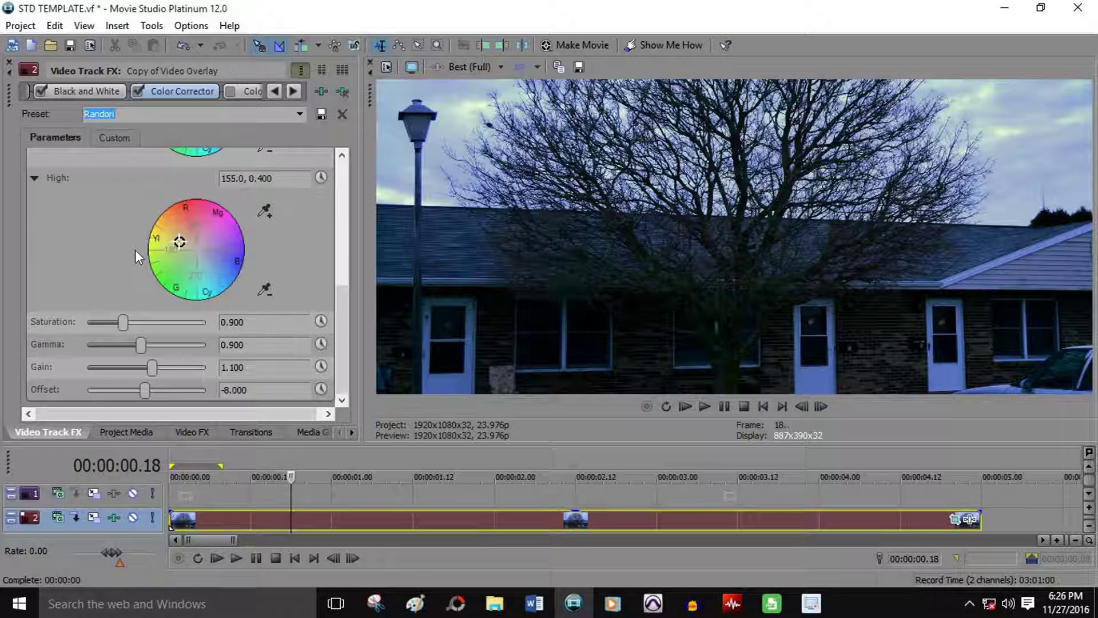
Step: Switch the Color Corrector to the STD Film 2 preset and look through its color wheel settings
key(Up)
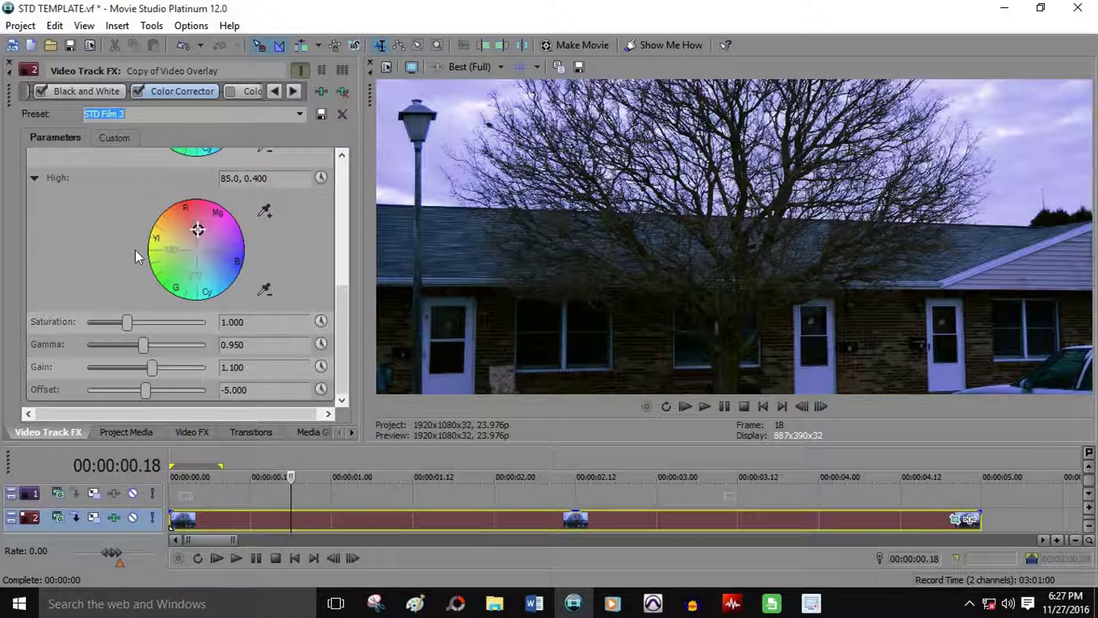
drag(352, 330, 329, 194)
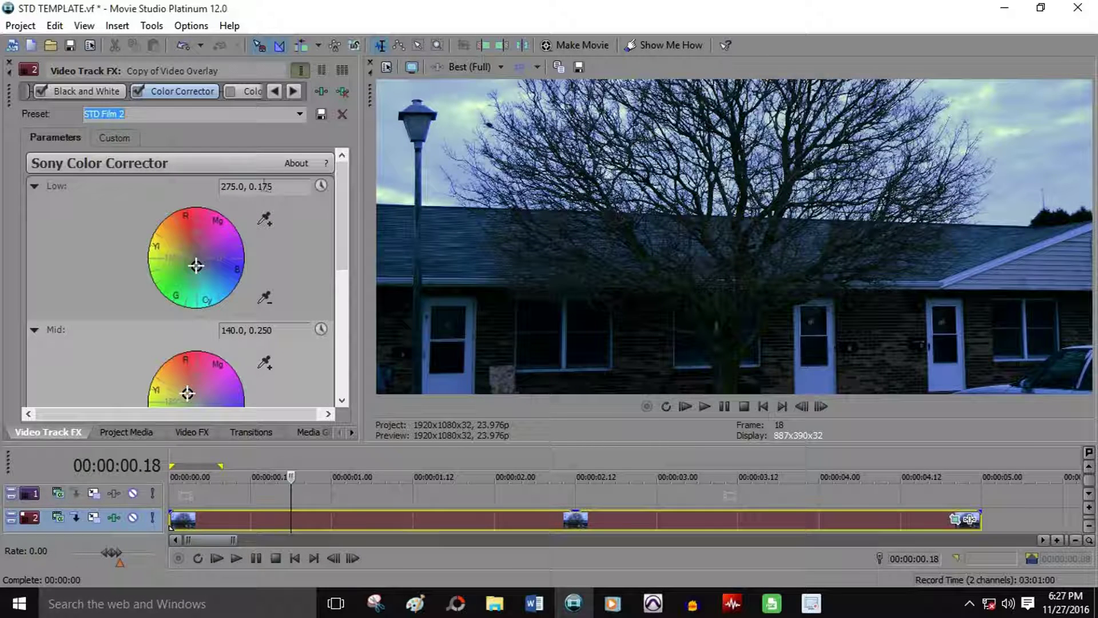
drag(340, 247, 344, 348)
drag(350, 309, 356, 225)
Step: Set the magnitude of the Color Corrector's Low wheel to 0.150
drag(263, 186, 295, 186)
text(5)
key(Return)
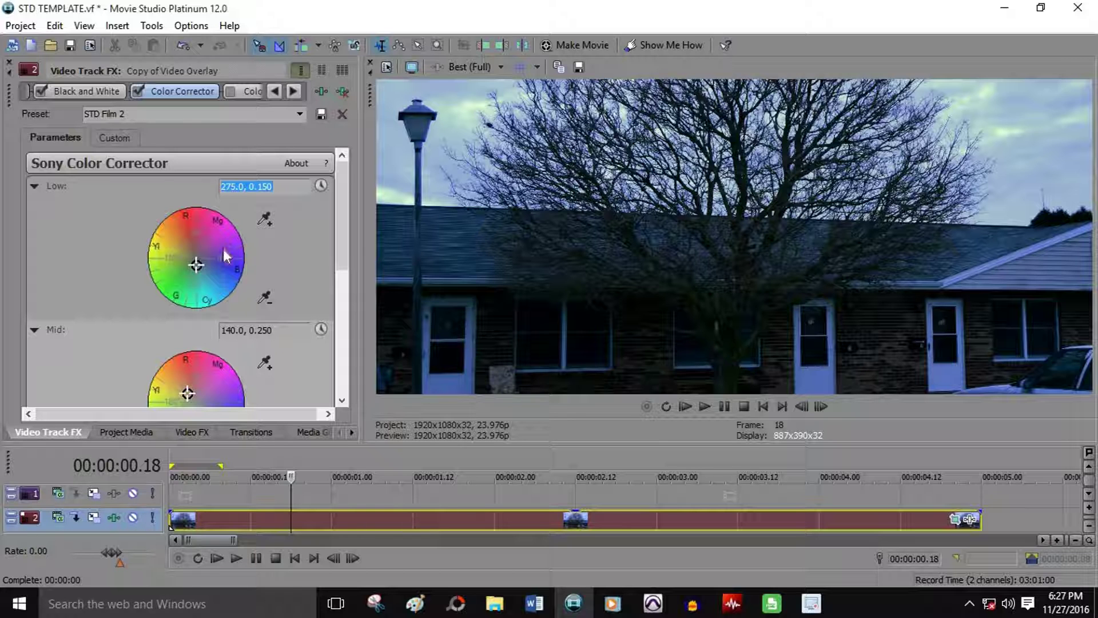
Step: Try different highlight tints on the Color Corrector's High wheel, from yellow and orange through violet to magenta
drag(345, 227, 335, 314)
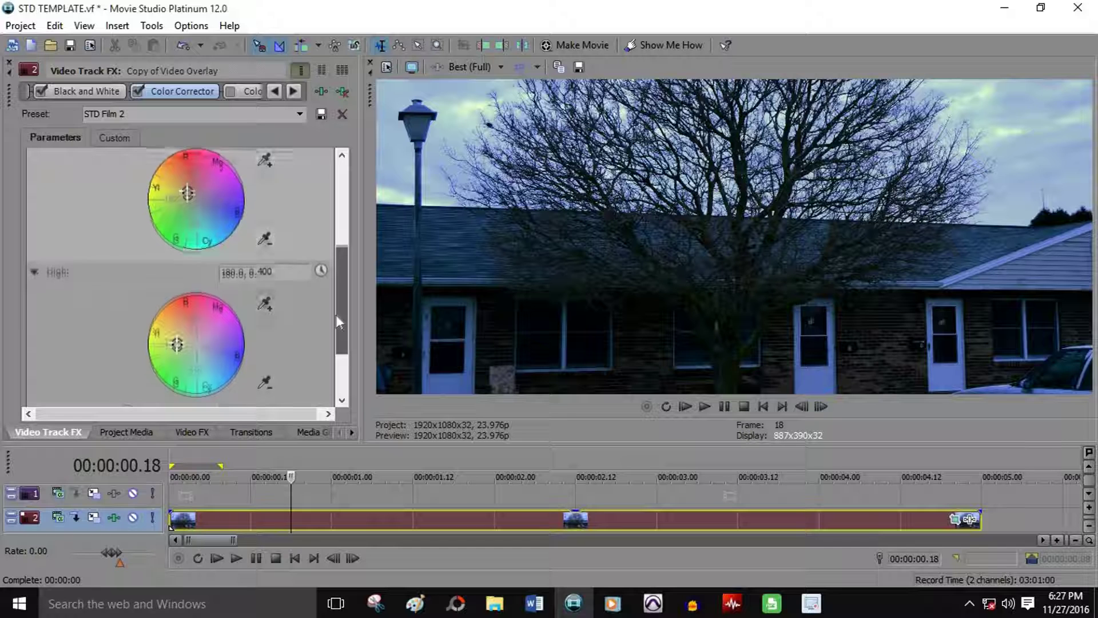
drag(177, 340, 217, 318)
click(167, 364)
click(170, 312)
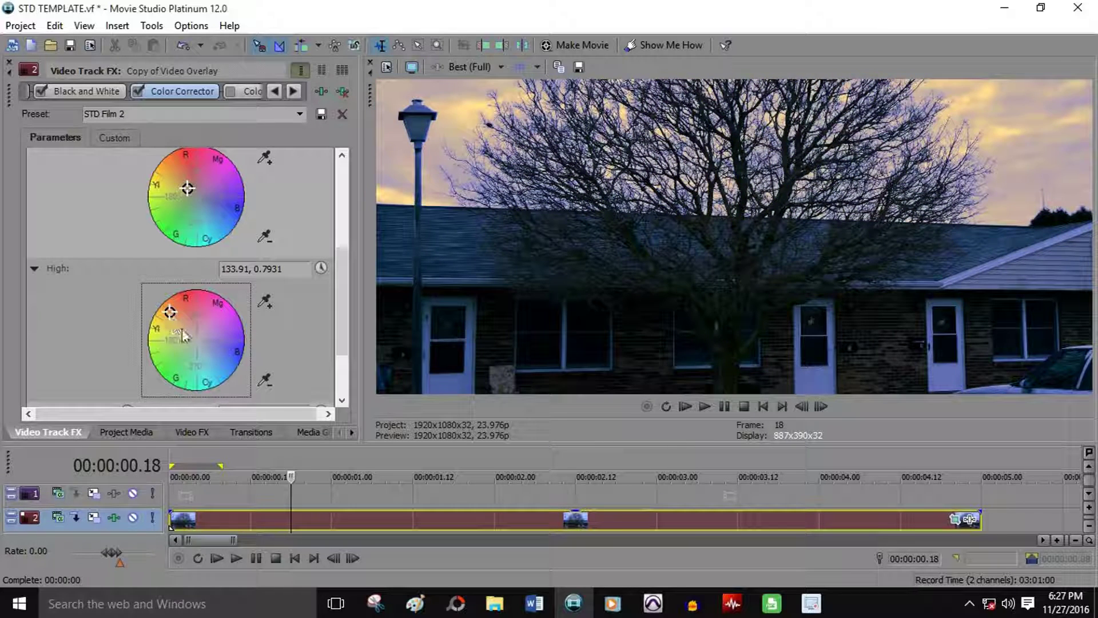
click(212, 322)
click(221, 328)
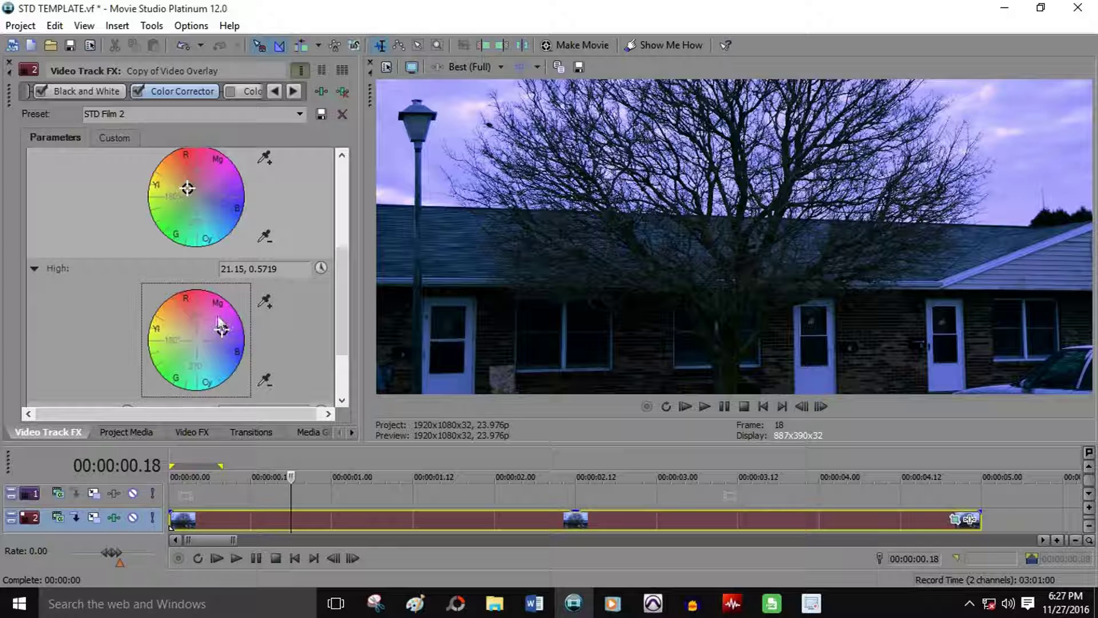
click(214, 310)
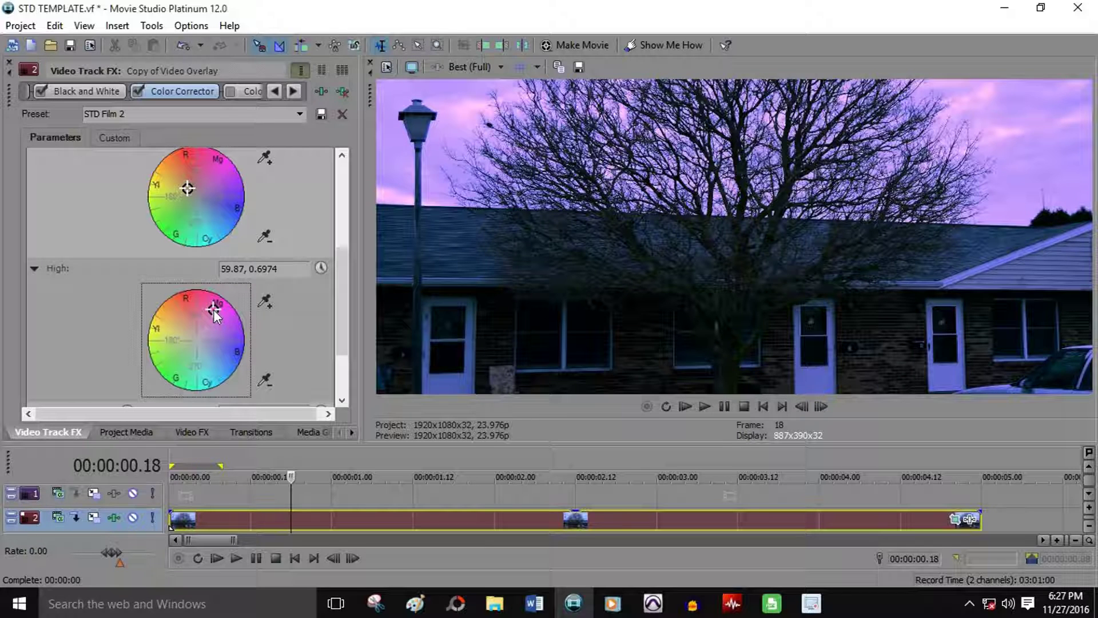
Step: Set the Color Corrector's High wheel to an angle of 60 and a magnitude of 0.65
click(294, 268)
text(6+0)
key(BackSpace)
key(BackSpace)
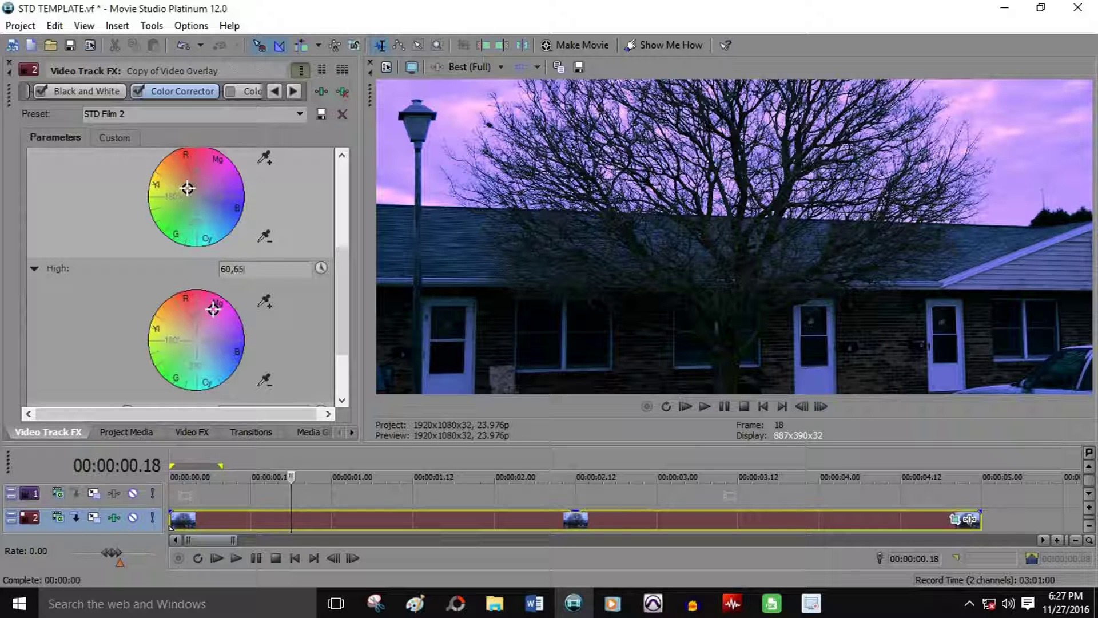
text(0,55)
key(Return)
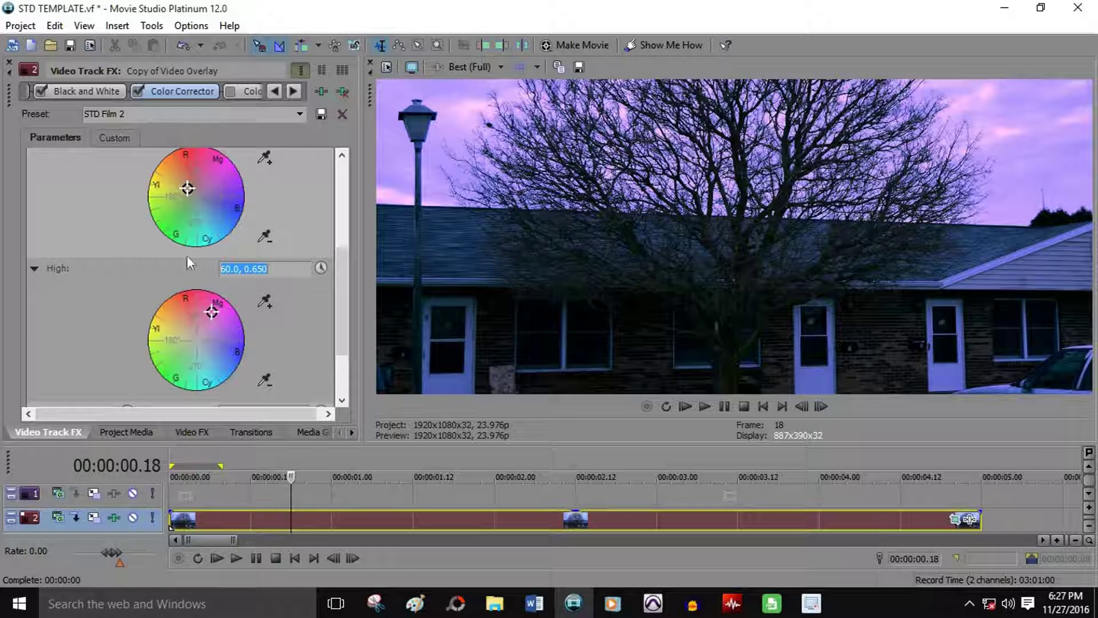
Step: Reduce the High wheel's magnitude to 0.5
click(258, 270)
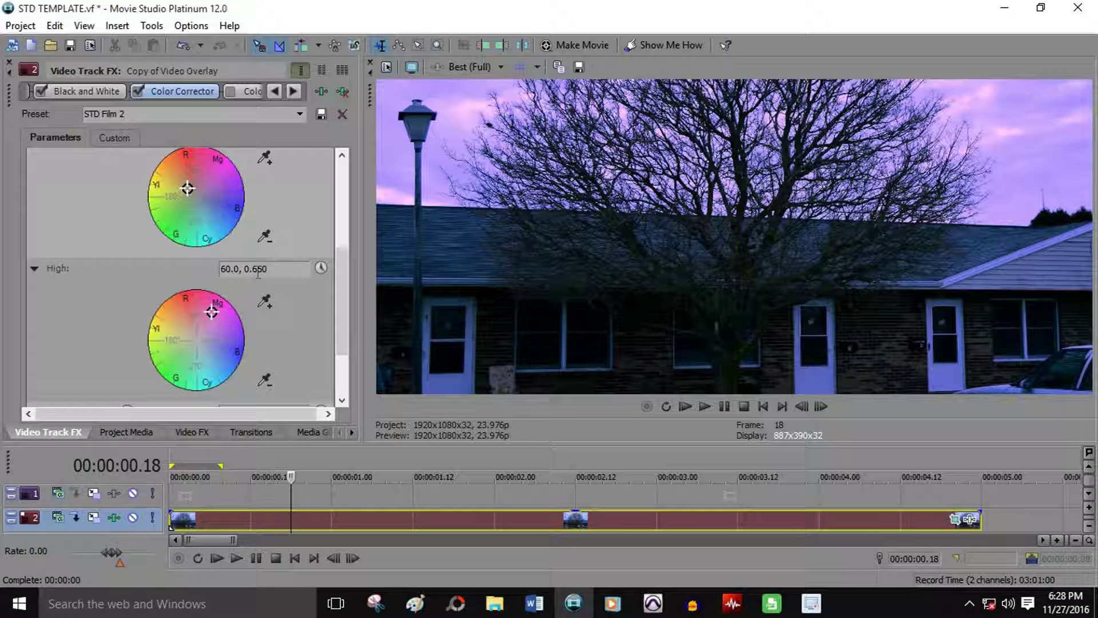
key(BackSpace)
text(5)
key(Return)
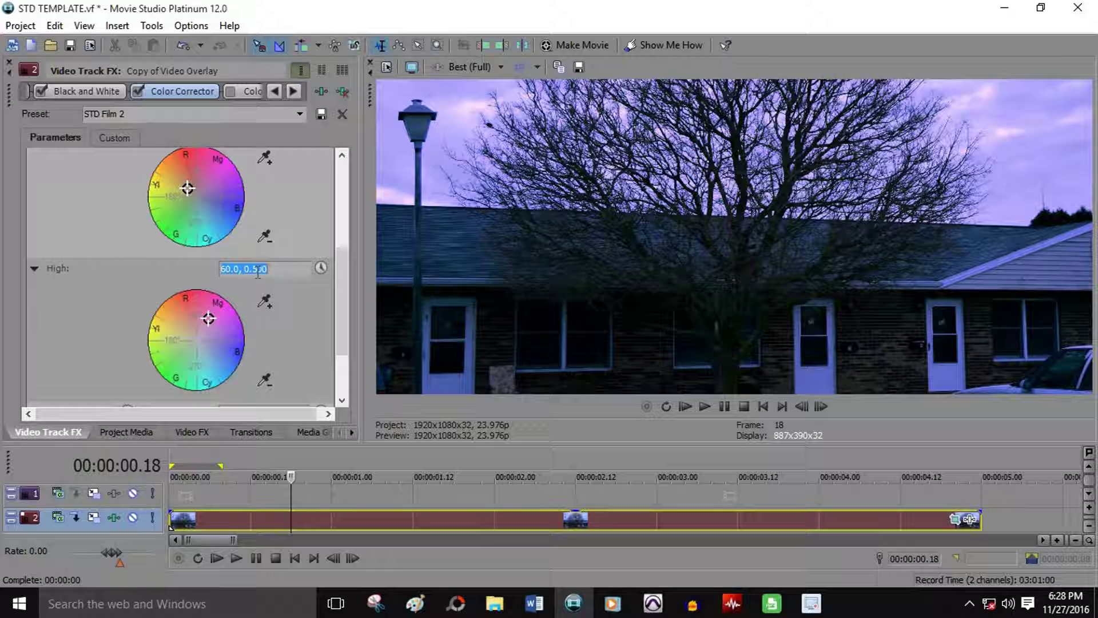
Step: Compare the picture with the Color Corrector off and on, and view its wheels in the custom layout
click(137, 92)
click(138, 90)
click(137, 90)
click(138, 90)
drag(344, 339, 338, 231)
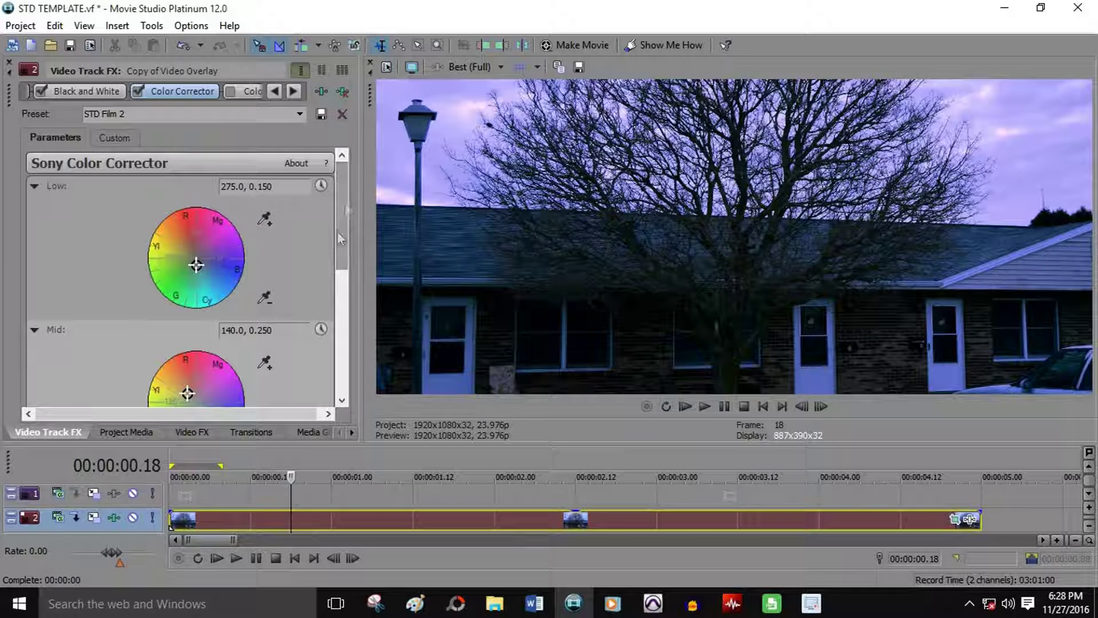
click(115, 136)
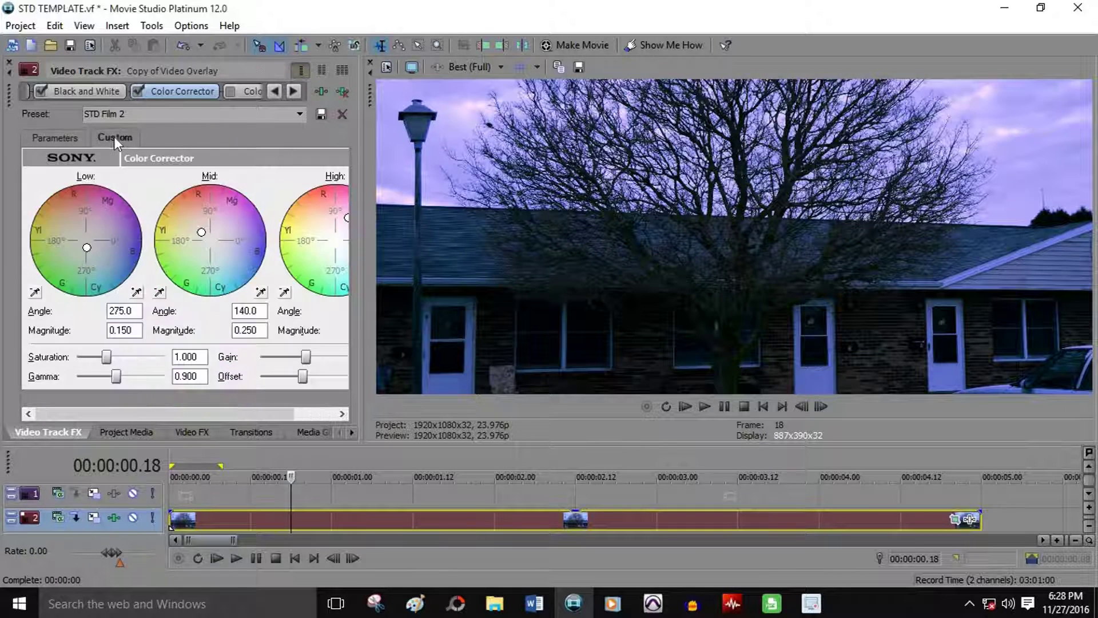
click(58, 138)
Step: Show the Color Curves effect with its STD 1.2 preset and inspect the curve's upper and lower end points
click(248, 91)
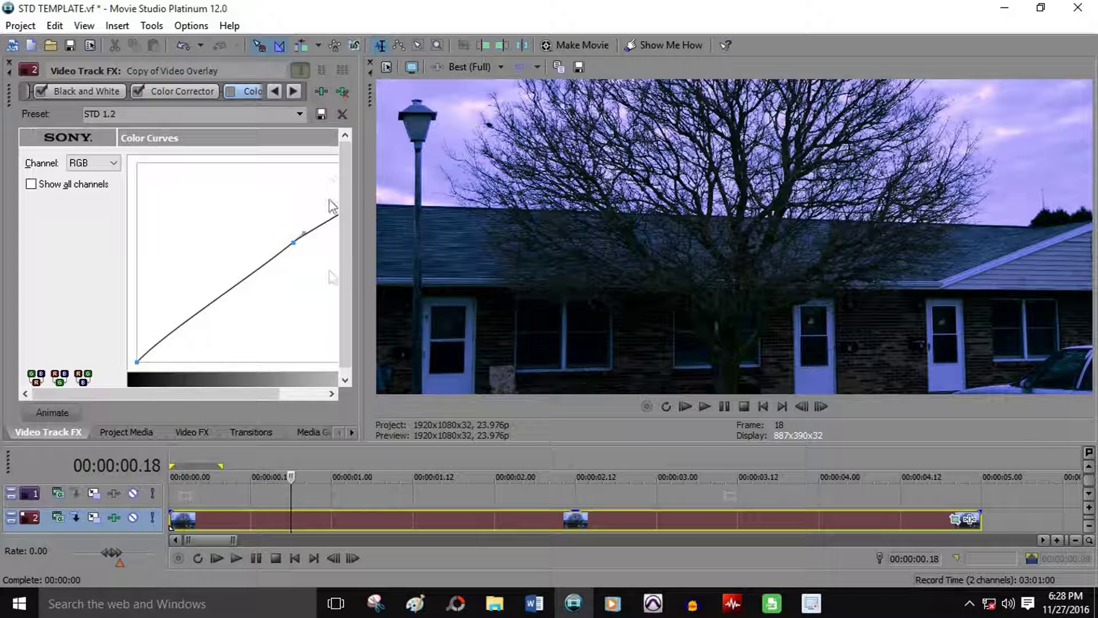
drag(275, 393, 324, 393)
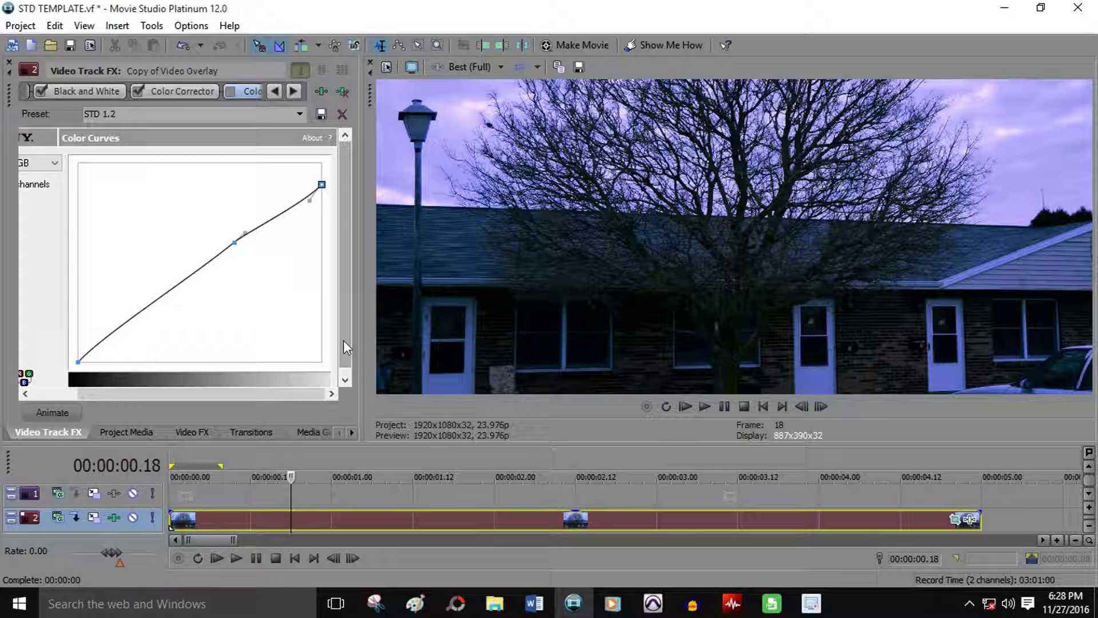
click(321, 185)
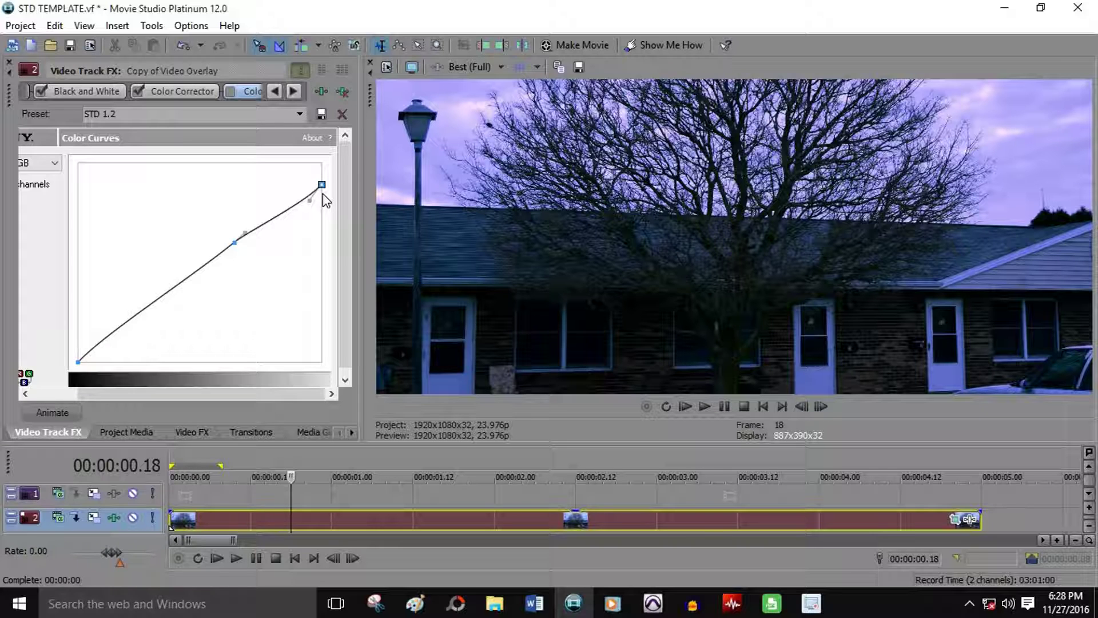
click(91, 349)
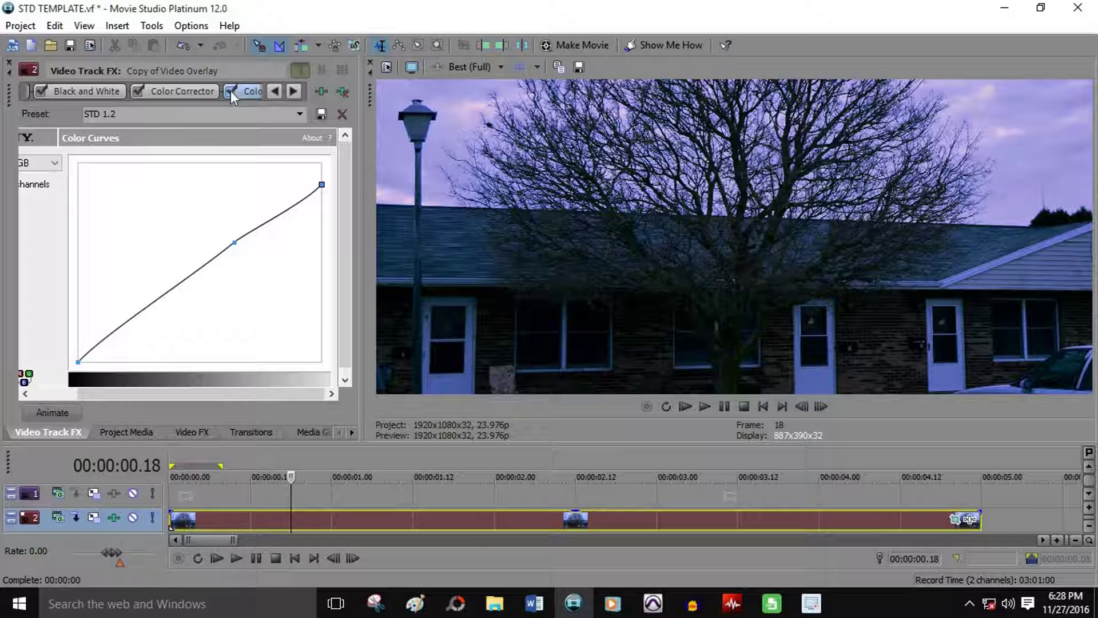
Step: Enable Color Curves on track 2 and compare the picture repeatedly with the effect off and on
click(231, 91)
click(231, 90)
click(231, 90)
click(231, 90)
click(232, 91)
click(231, 91)
click(231, 90)
click(231, 90)
Step: Switch to File Explorer, open the "not color_000000" image from New Volume (E:), and view it full screen
click(496, 605)
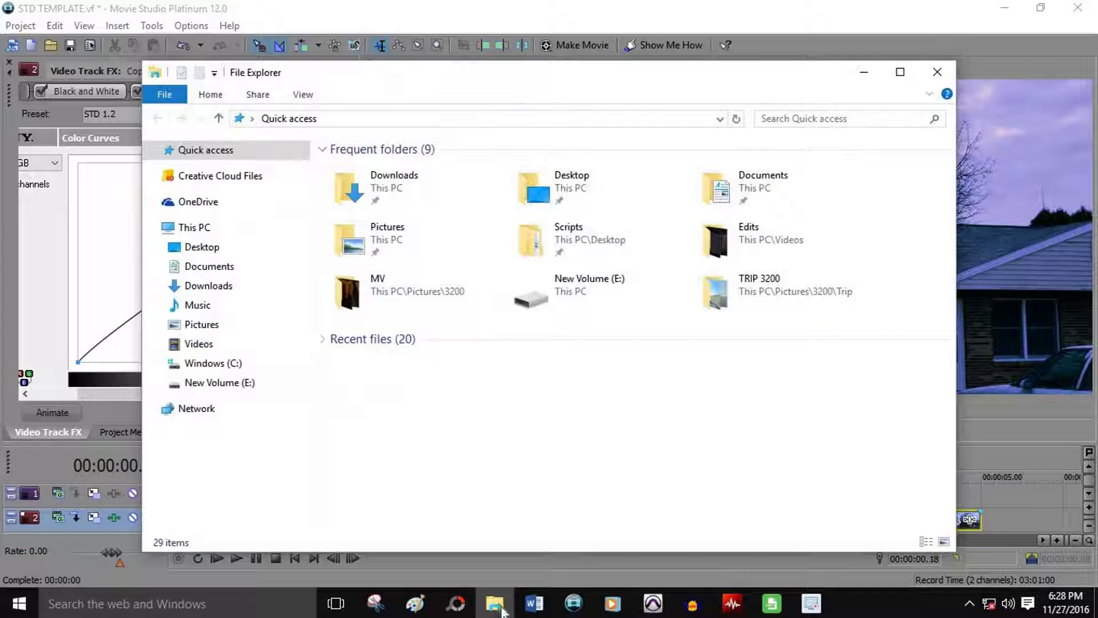
click(220, 387)
double_click(454, 167)
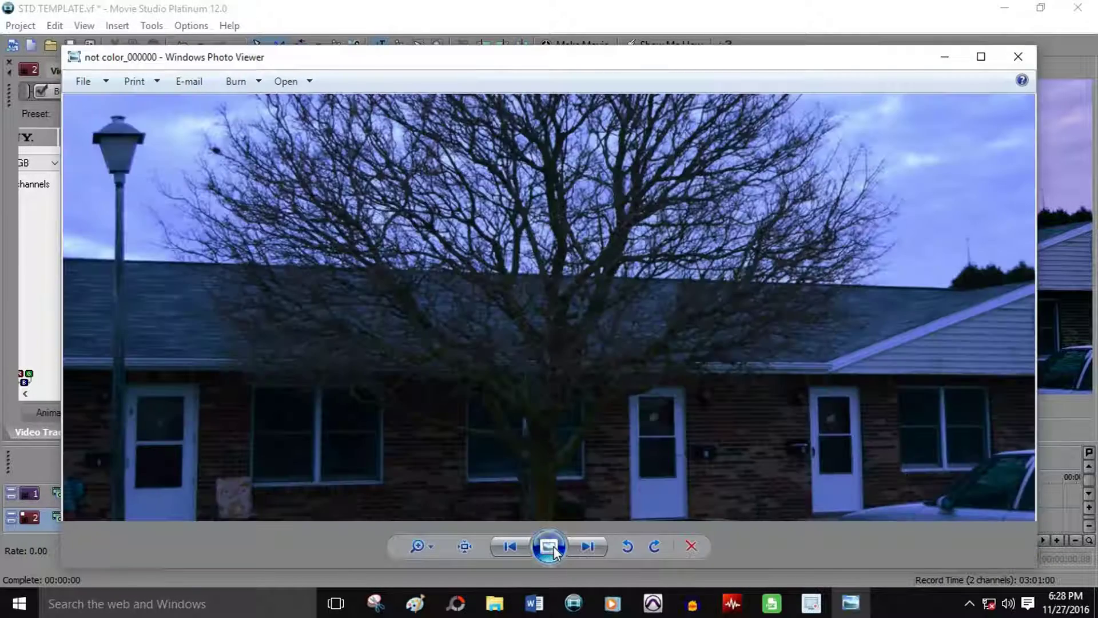
click(549, 545)
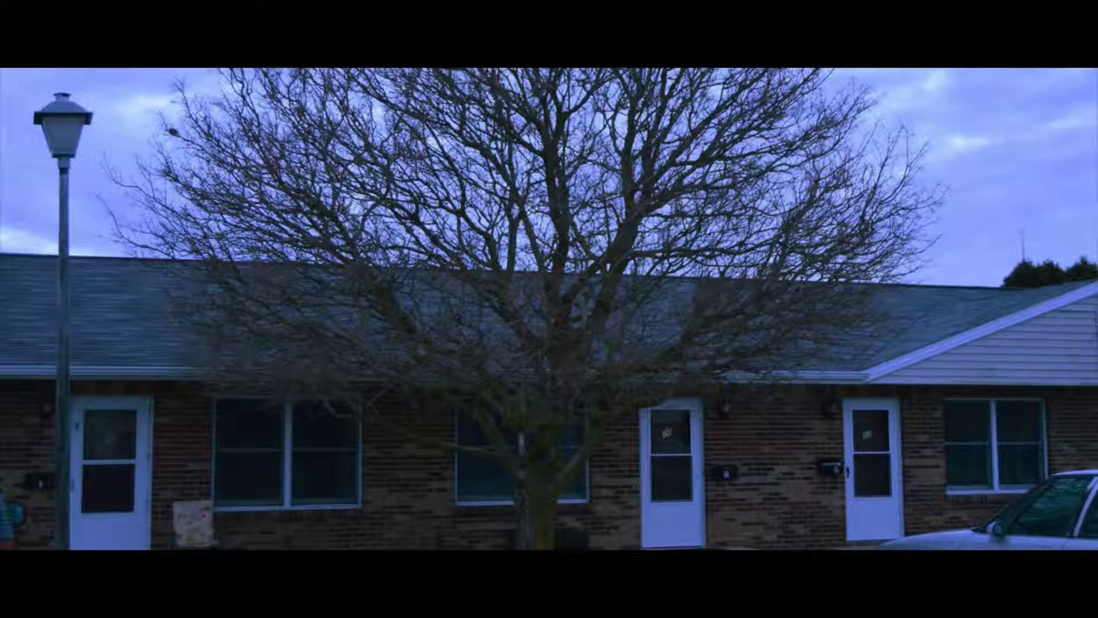